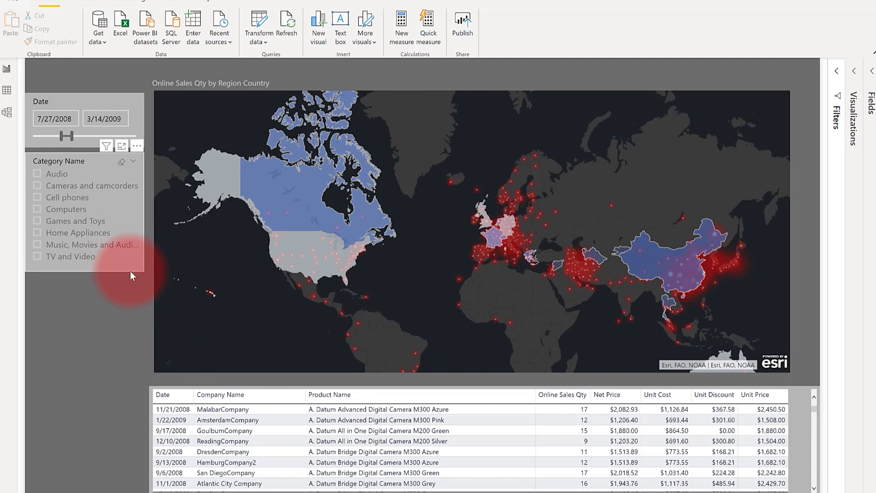
Step: Copy the Date and Category Name slicers onto the blank report page and keep them in sync with the originals
{"action": "left_click", "coordinate": [136, 122]}
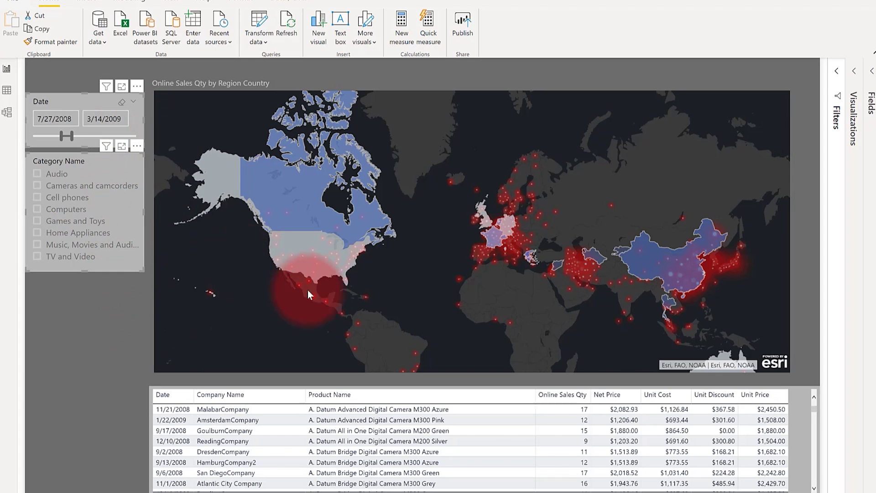
{"action": "left_click", "coordinate": [328, 295]}
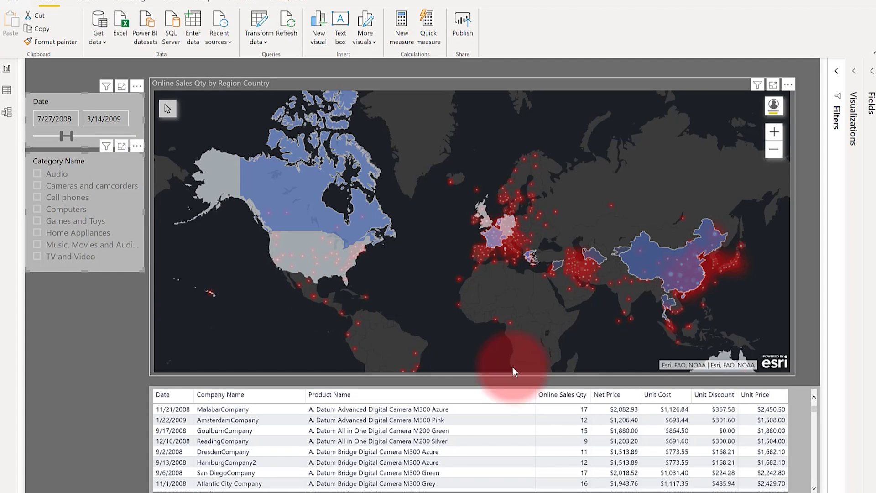
{"action": "key", "text": "ctrl+c"}
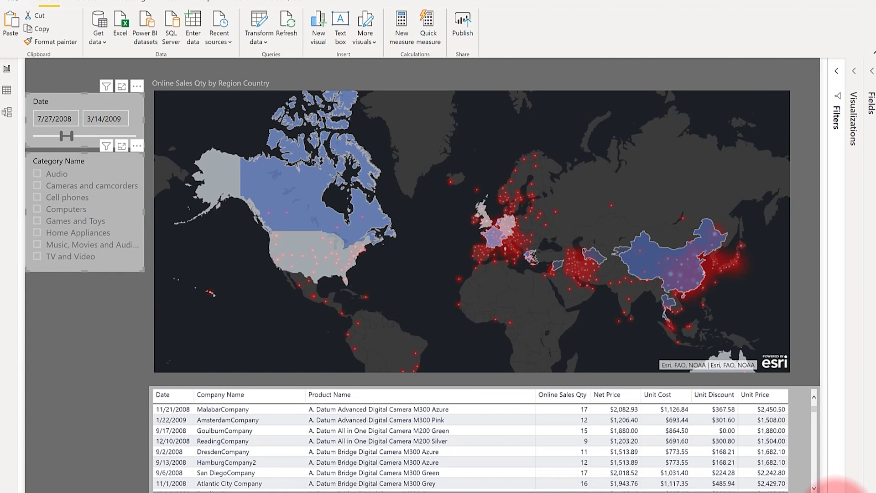
{"action": "left_click", "coordinate": [815, 489]}
{"action": "left_click", "coordinate": [495, 284]}
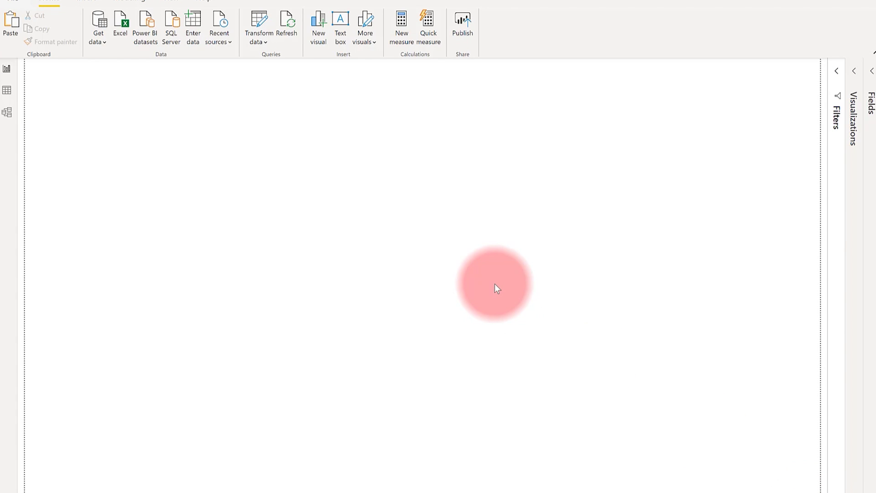
{"action": "key", "text": "ctrl+v"}
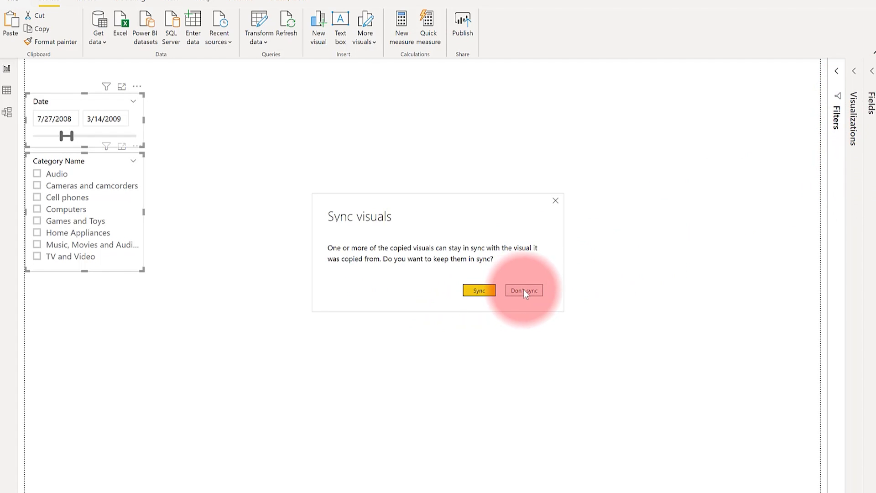
{"action": "left_click", "coordinate": [479, 291]}
Step: Create a map from the Geography table's Region Country field, place it beside the slicers and enlarge it across the page
{"action": "left_click", "coordinate": [872, 94]}
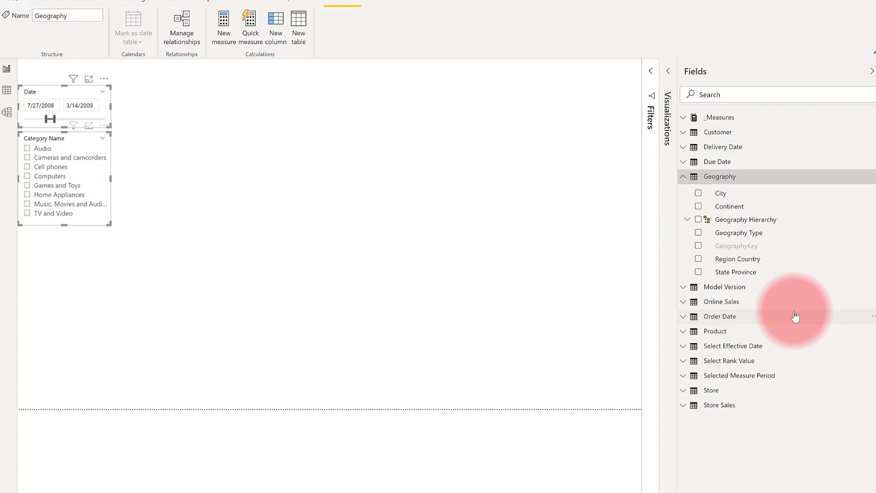
{"action": "left_click_drag", "start_coordinate": [745, 266], "coordinate": [338, 197]}
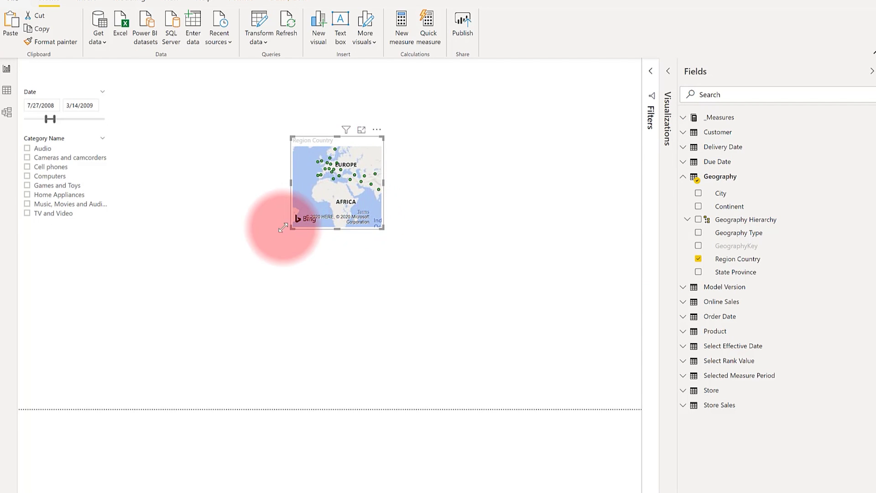
{"action": "left_click_drag", "start_coordinate": [290, 228], "coordinate": [143, 299]}
{"action": "left_click", "coordinate": [143, 299]}
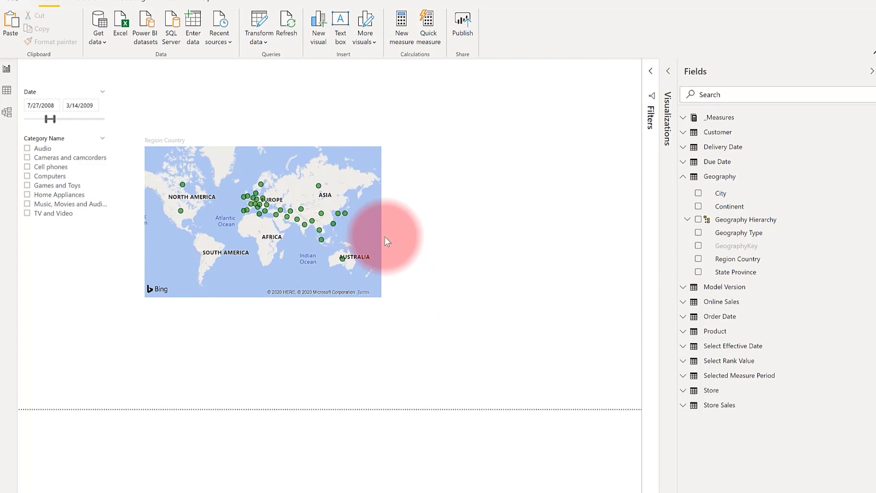
{"action": "mouse_move", "coordinate": [373, 152]}
{"action": "left_click_drag", "start_coordinate": [331, 128], "coordinate": [328, 98]}
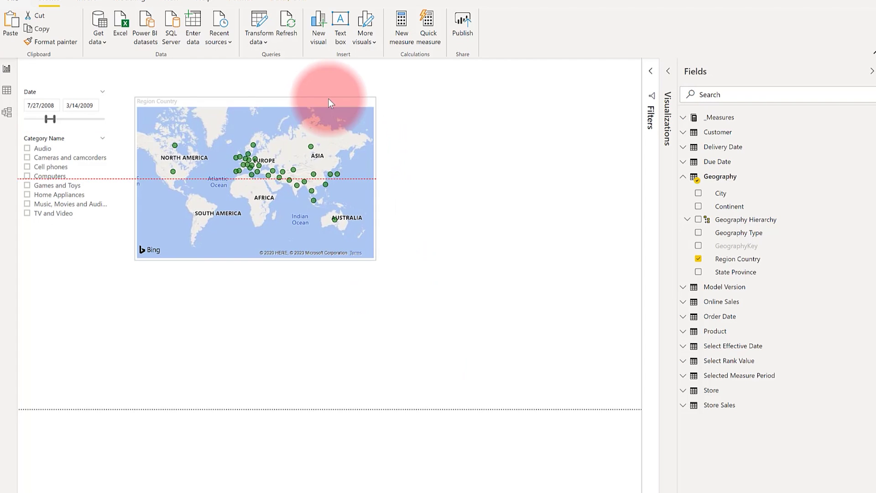
{"action": "left_click_drag", "start_coordinate": [375, 259], "coordinate": [609, 371]}
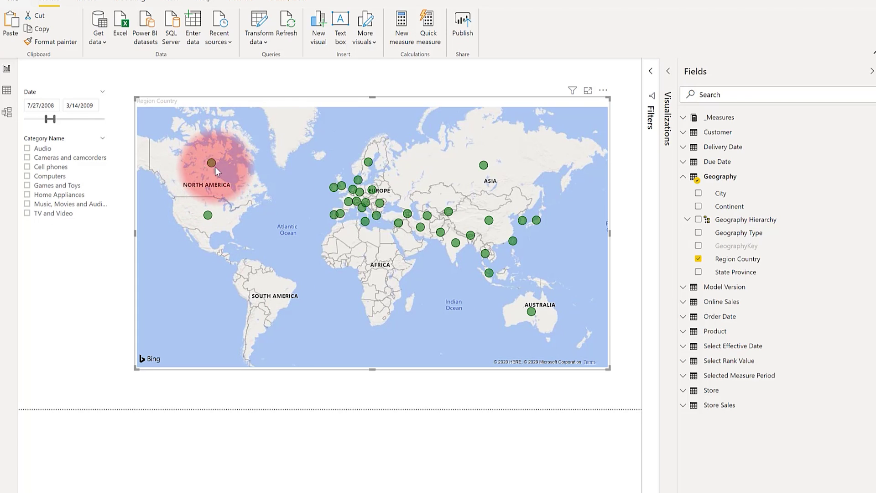
Step: Add the Online Sales Qty measure as the map's bubble size and narrow the map slightly
{"action": "left_click", "coordinate": [685, 120]}
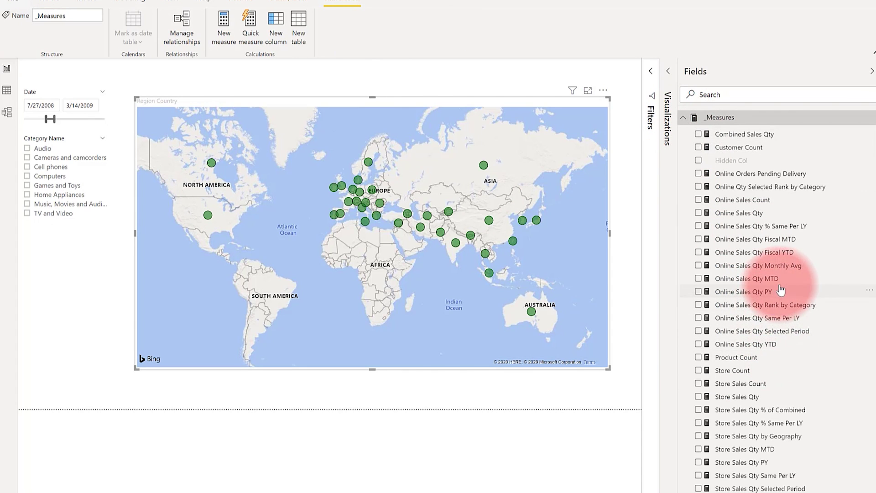
{"action": "scroll", "coordinate": [739, 221], "scroll_direction": "down", "scroll_amount": 1}
{"action": "left_click_drag", "start_coordinate": [751, 214], "coordinate": [447, 216]}
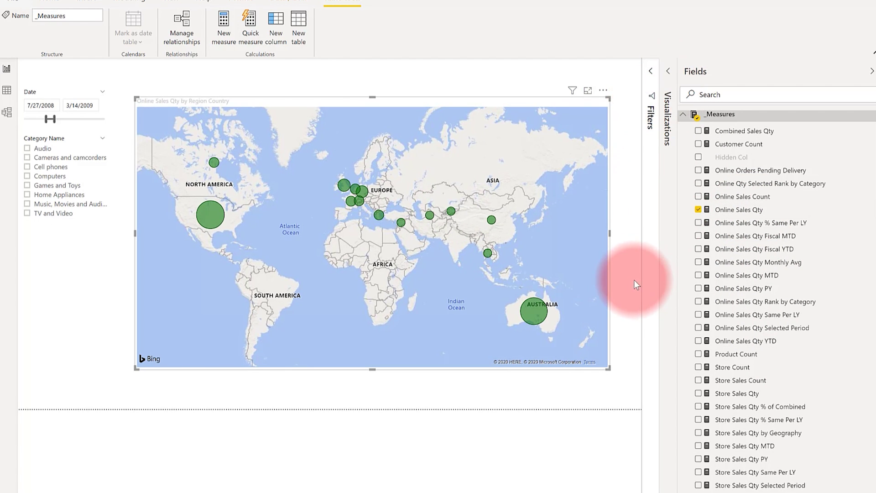
{"action": "left_click", "coordinate": [666, 282]}
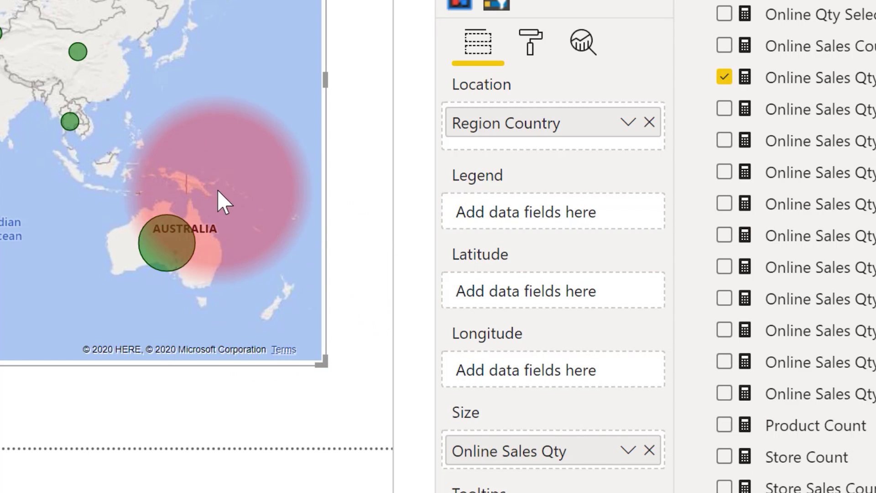
{"action": "left_click_drag", "start_coordinate": [321, 361], "coordinate": [296, 362]}
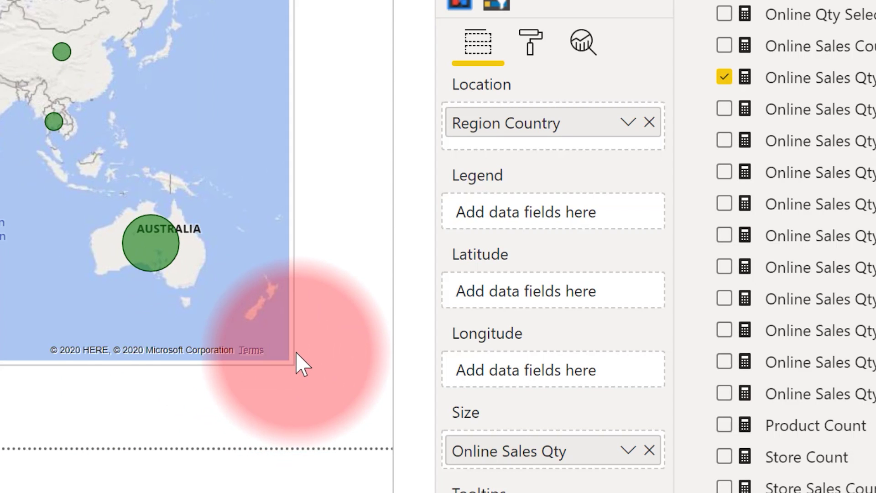
{"action": "left_click", "coordinate": [296, 362]}
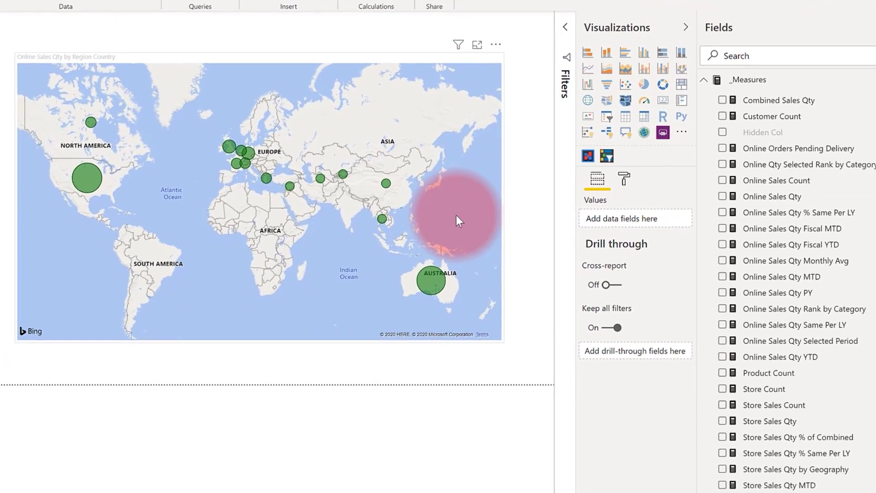
Step: Add the Product table's Category Name field to the map's legend
{"action": "left_click", "coordinate": [456, 216]}
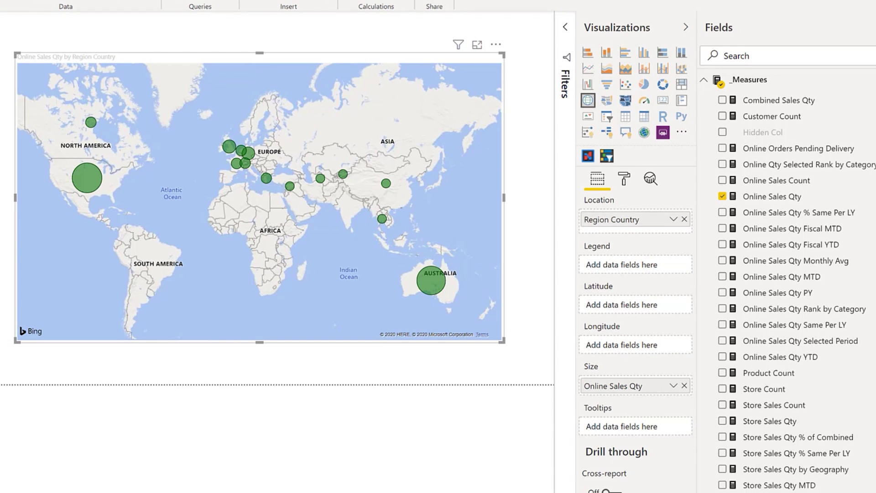
{"action": "left_click", "coordinate": [704, 81]}
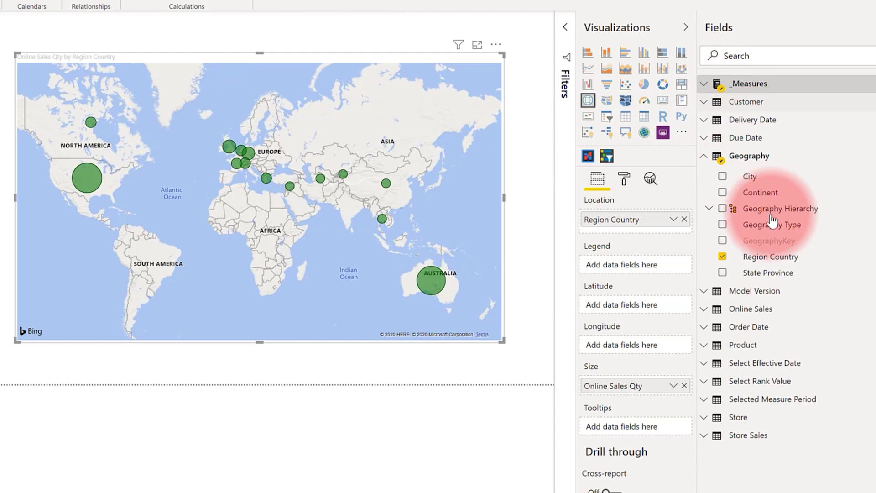
{"action": "left_click", "coordinate": [715, 349]}
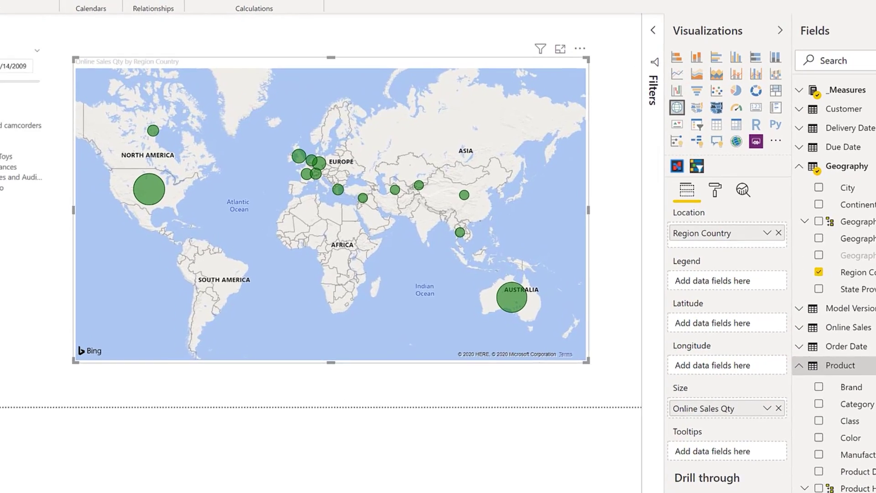
{"action": "left_click_drag", "start_coordinate": [771, 382], "coordinate": [358, 215]}
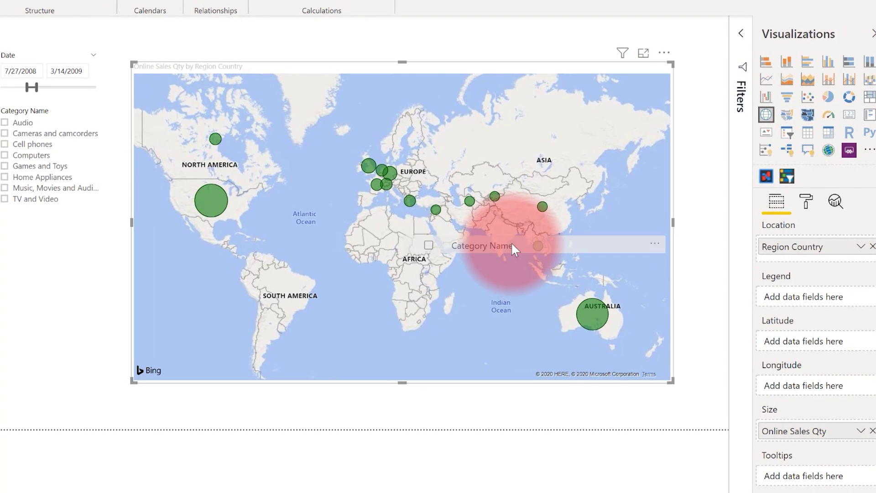
{"action": "left_click_drag", "start_coordinate": [512, 244], "coordinate": [815, 291]}
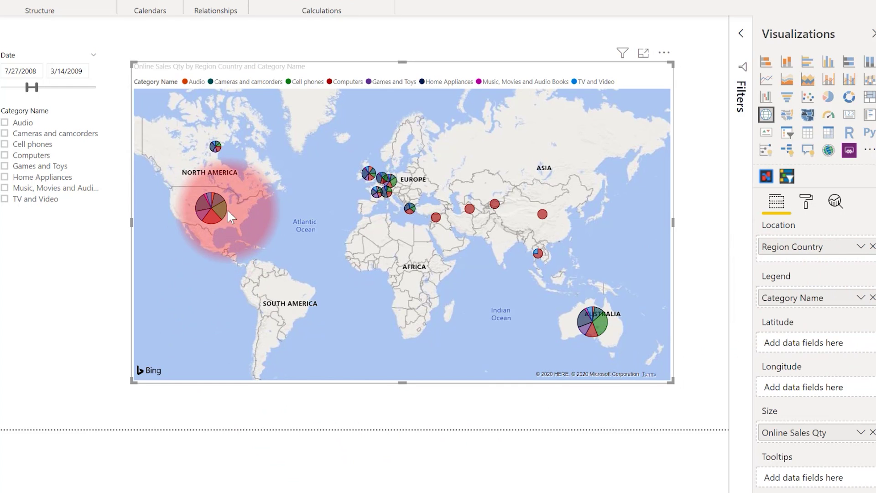
{"action": "mouse_move", "coordinate": [221, 211]}
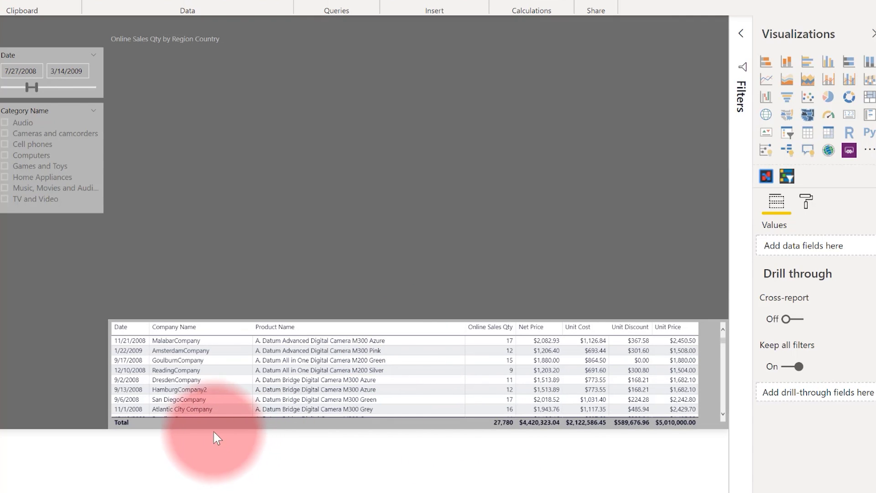
Step: Copy the sales detail table from the original report page to below the map, shortening the map to make room
{"action": "left_click", "coordinate": [204, 423]}
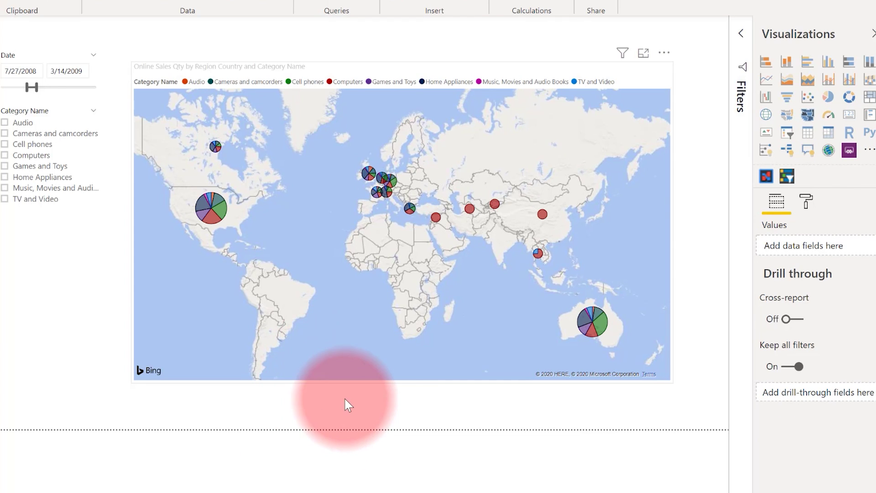
{"action": "left_click", "coordinate": [402, 381]}
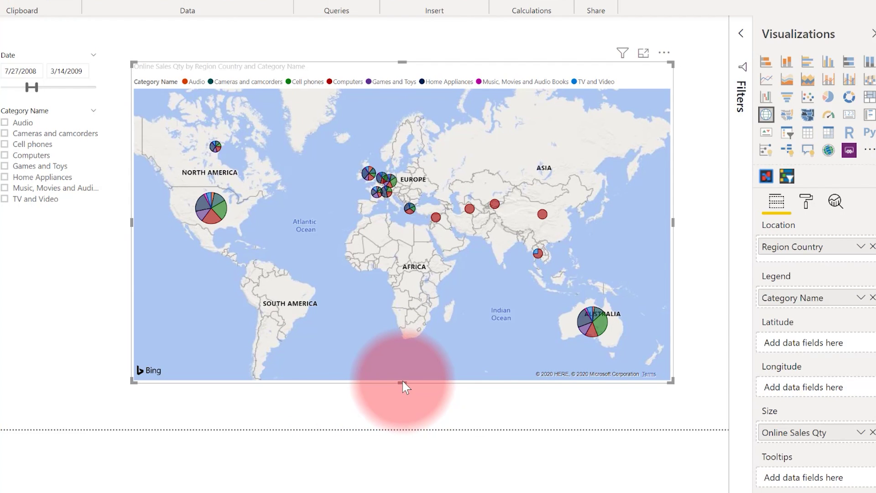
{"action": "left_click_drag", "start_coordinate": [414, 339], "coordinate": [410, 335]}
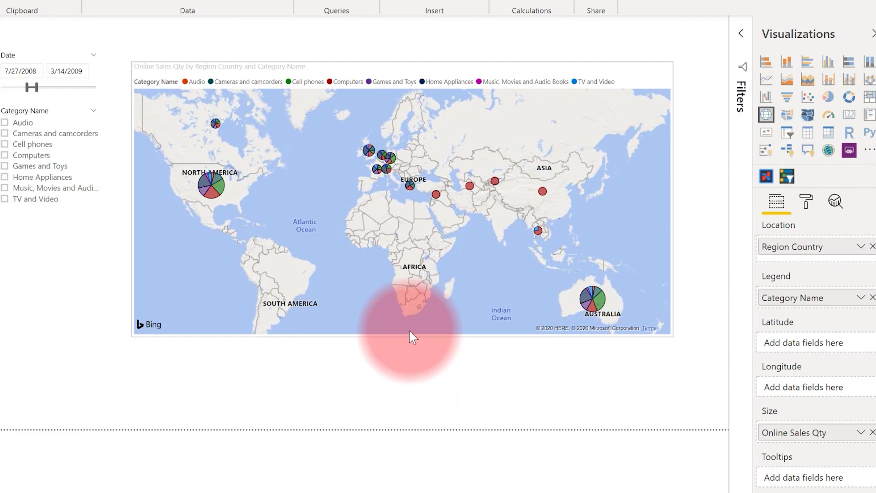
{"action": "left_click", "coordinate": [417, 392]}
{"action": "left_click", "coordinate": [416, 391]}
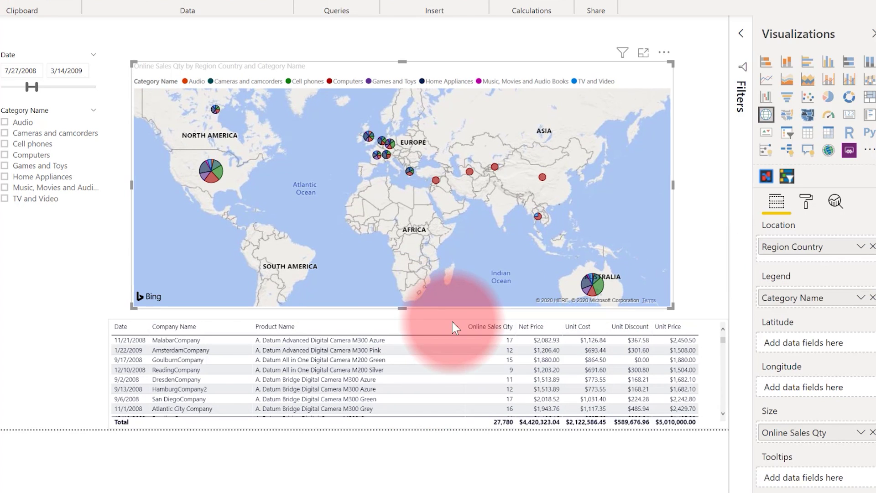
Step: Cross-filter the table by the United States pie's Computers slice, filter the slicer to Audio, Cameras and camcorders and Cell phones, and clear the map selection
{"action": "left_click", "coordinate": [212, 184]}
{"action": "left_click", "coordinate": [212, 183]}
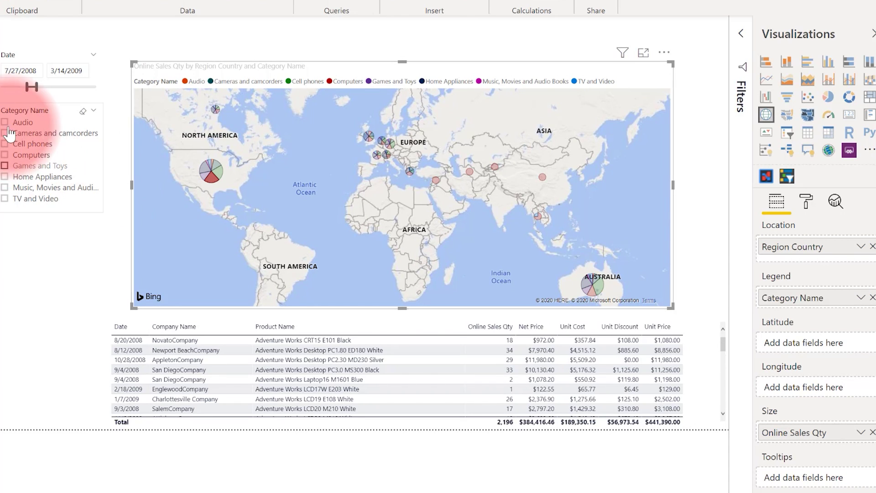
{"action": "left_click", "coordinate": [5, 123]}
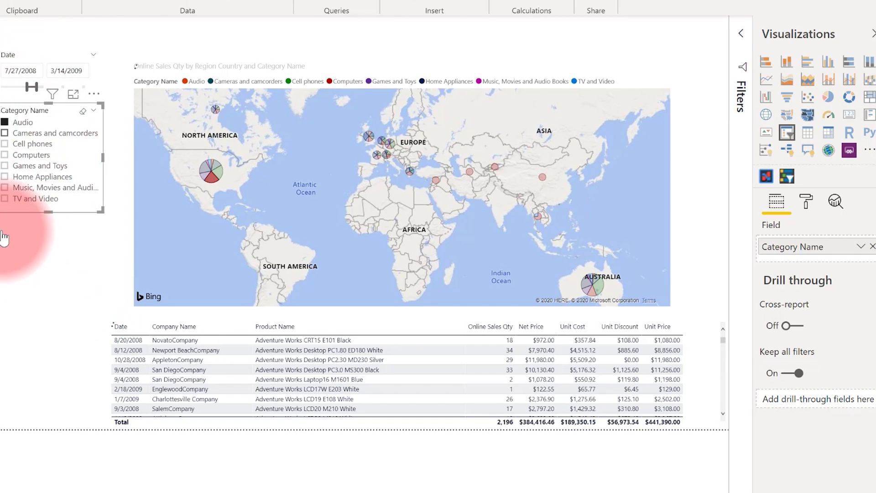
{"action": "left_click", "coordinate": [18, 133], "text": "ctrl"}
{"action": "left_click", "coordinate": [19, 143], "text": "ctrl"}
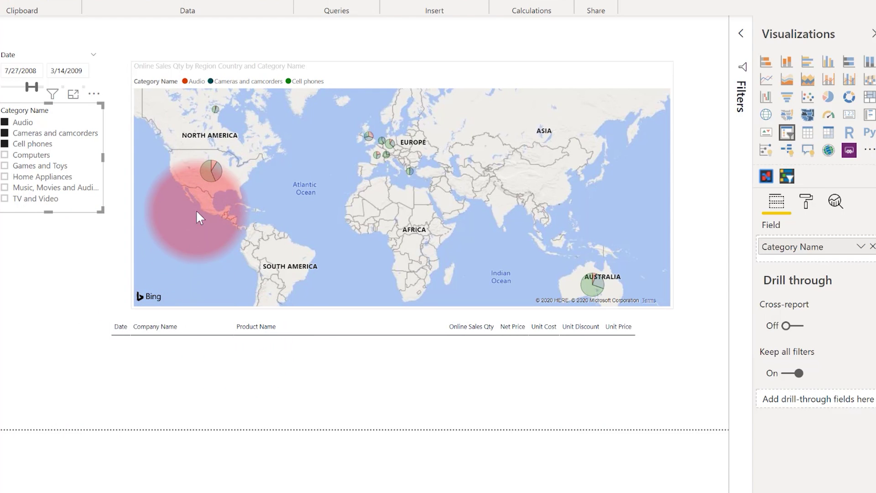
{"action": "left_click", "coordinate": [206, 177]}
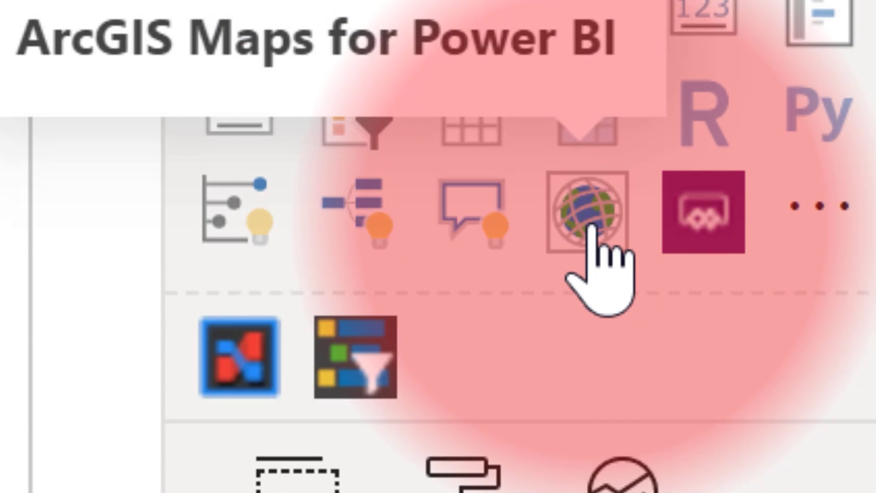
Step: Convert the map to an ArcGIS Maps for Power BI visual and move Online Sales Qty from Size to Color
{"action": "left_click", "coordinate": [592, 231]}
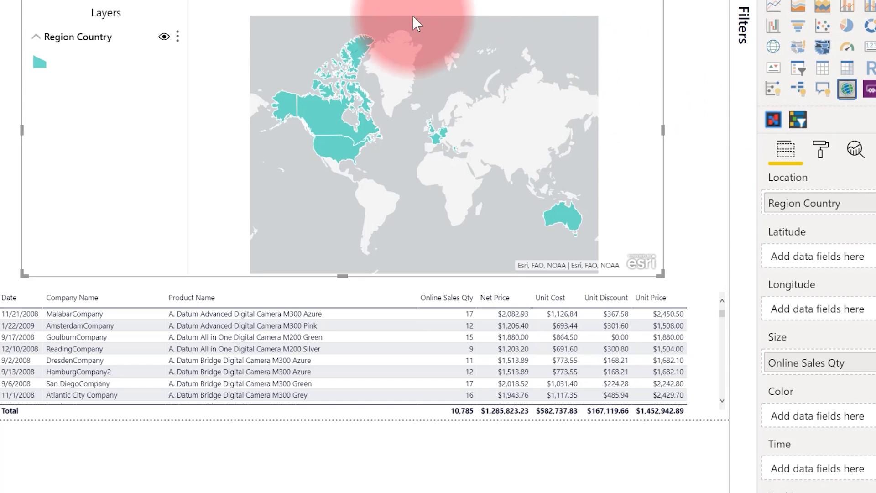
{"action": "mouse_move", "coordinate": [307, 223]}
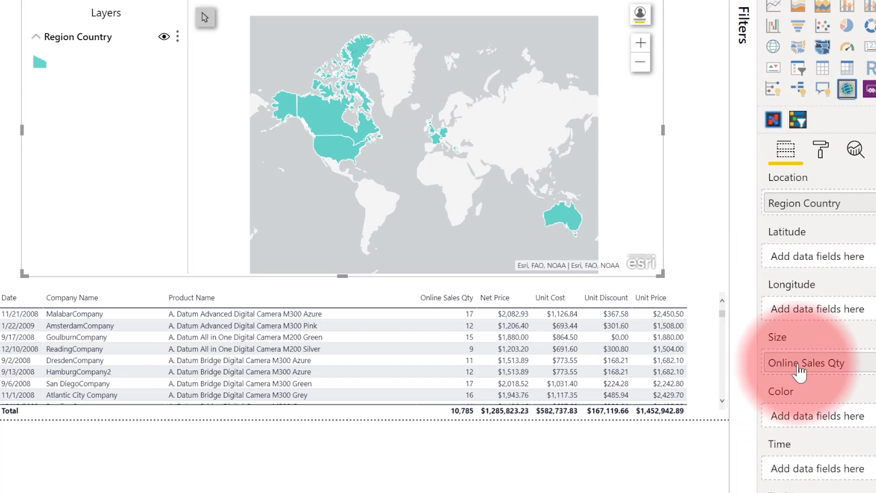
{"action": "left_click_drag", "start_coordinate": [846, 365], "coordinate": [840, 417]}
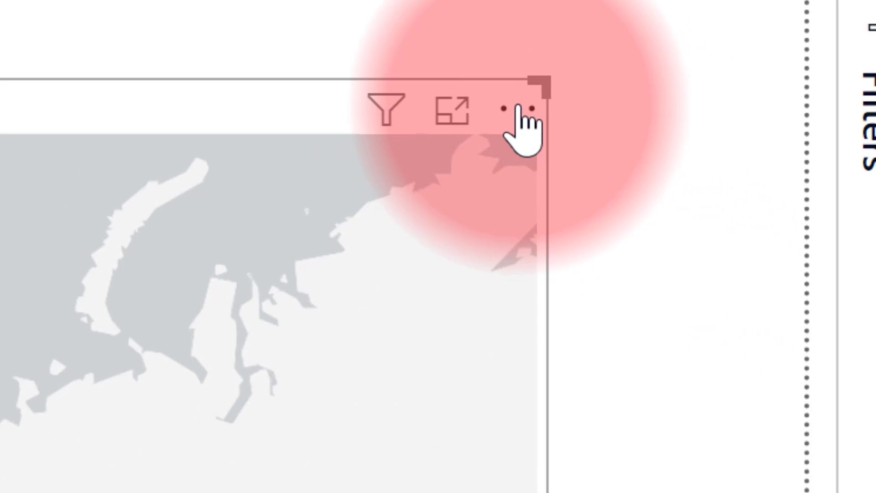
Step: Open the ArcGIS map for editing and change its basemap to Dark Gray Canvas
{"action": "left_click", "coordinate": [519, 107]}
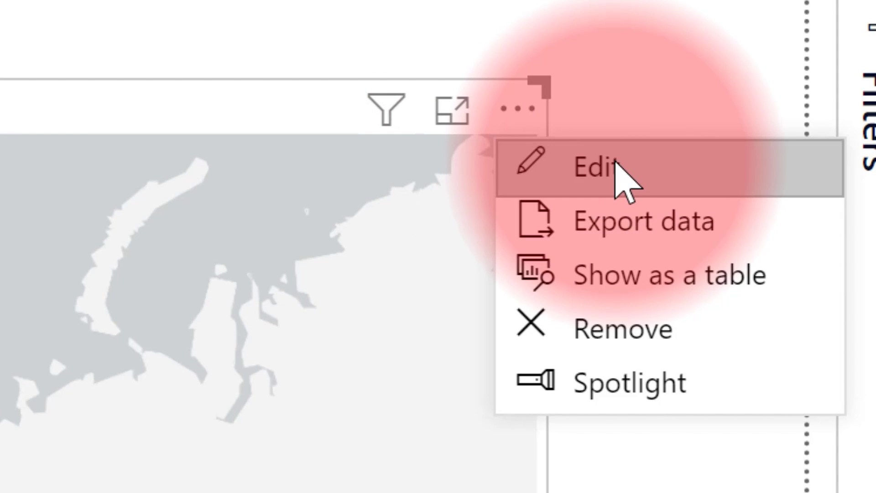
{"action": "left_click", "coordinate": [623, 177]}
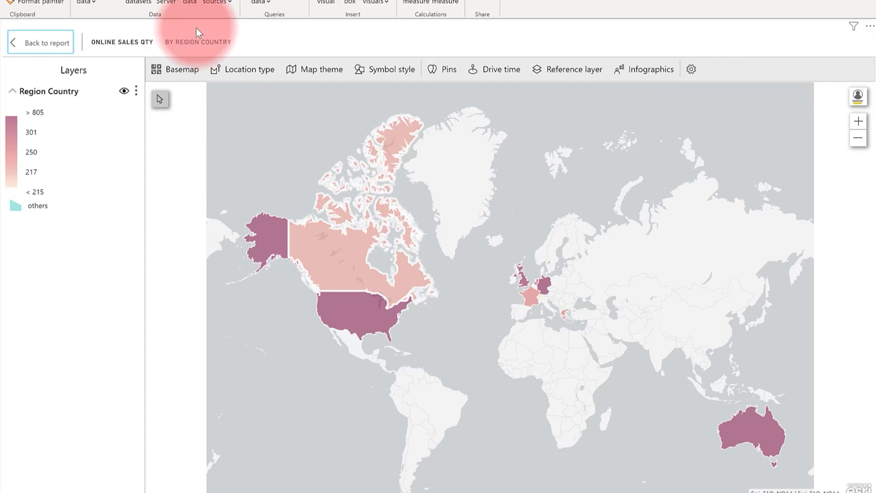
{"action": "left_click", "coordinate": [179, 72]}
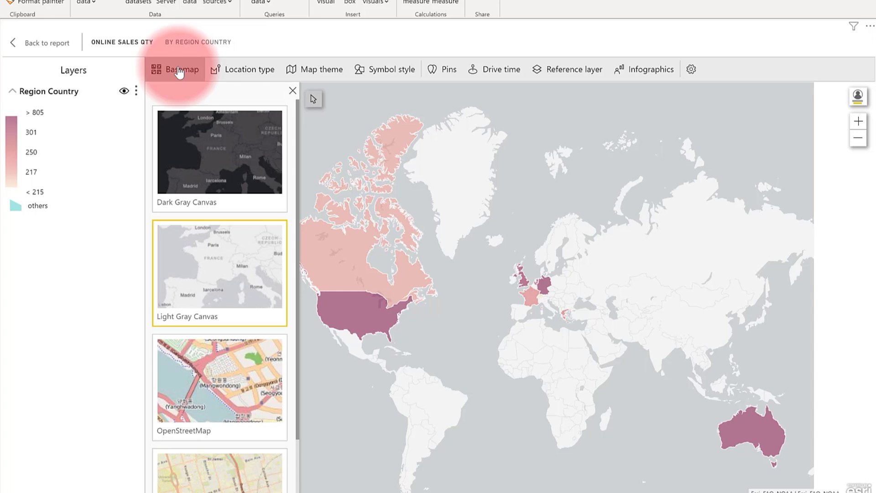
{"action": "left_click", "coordinate": [177, 170]}
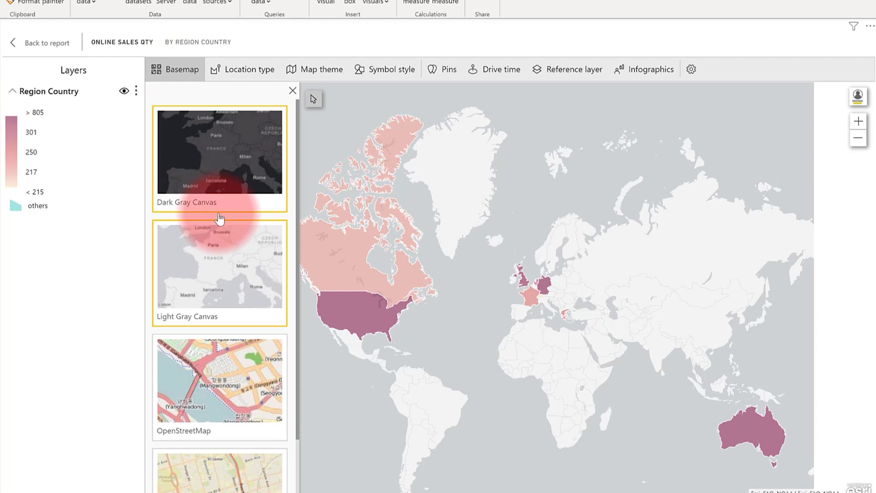
{"action": "left_click", "coordinate": [210, 164]}
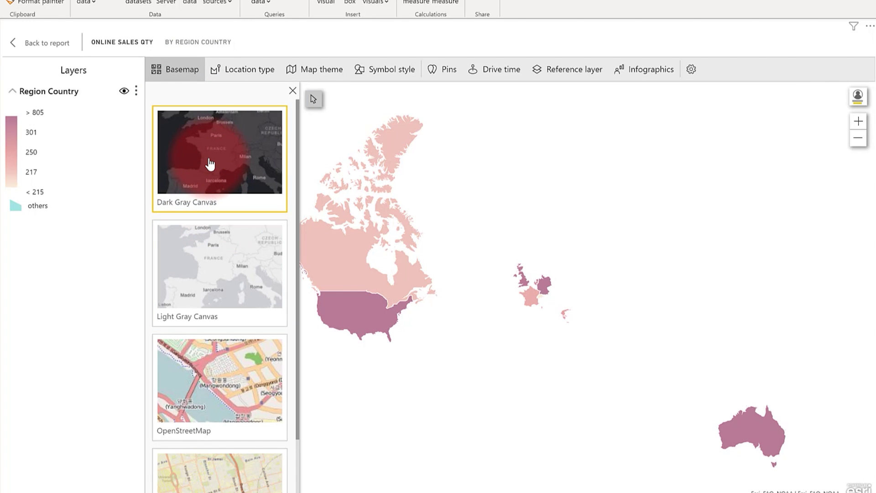
{"action": "left_click", "coordinate": [215, 187]}
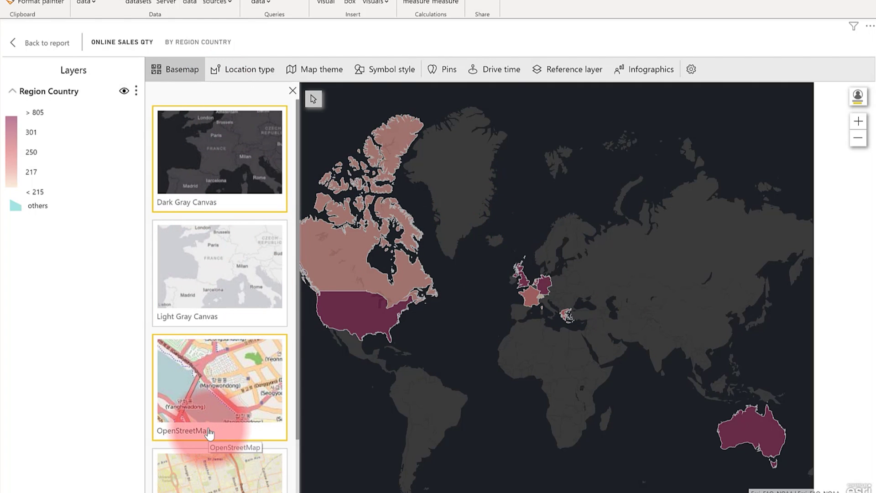
{"action": "scroll", "coordinate": [239, 392], "scroll_direction": "down", "scroll_amount": 2}
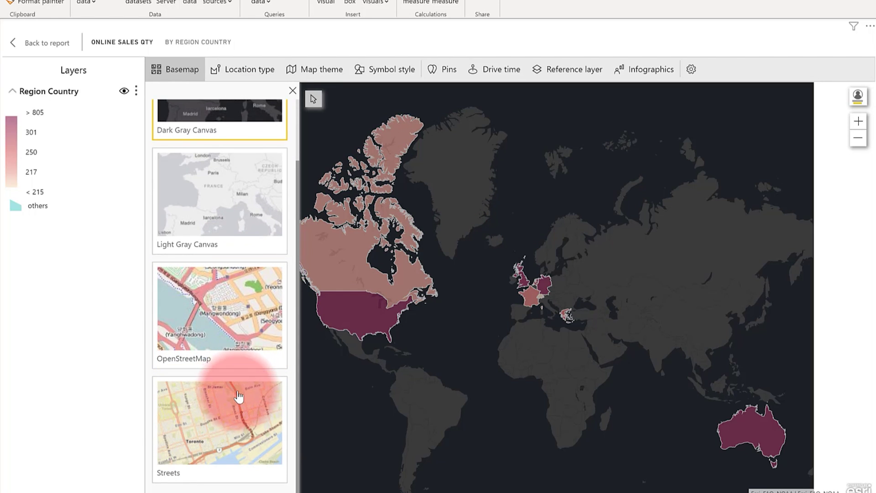
{"action": "scroll", "coordinate": [244, 351], "scroll_direction": "up", "scroll_amount": 2}
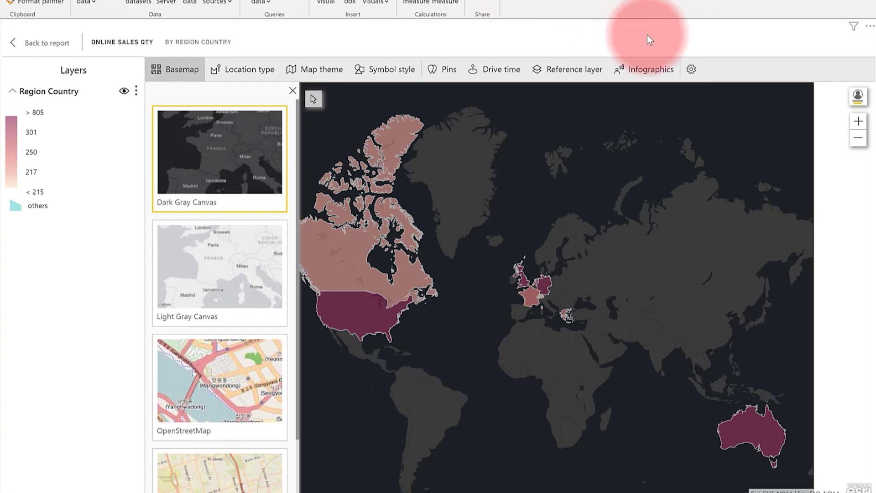
Step: Search the public ArcGIS reference layers for "cdc corona" and add Current Coronavirus Confirmed Cases and Deaths to the map
{"action": "left_click", "coordinate": [566, 77]}
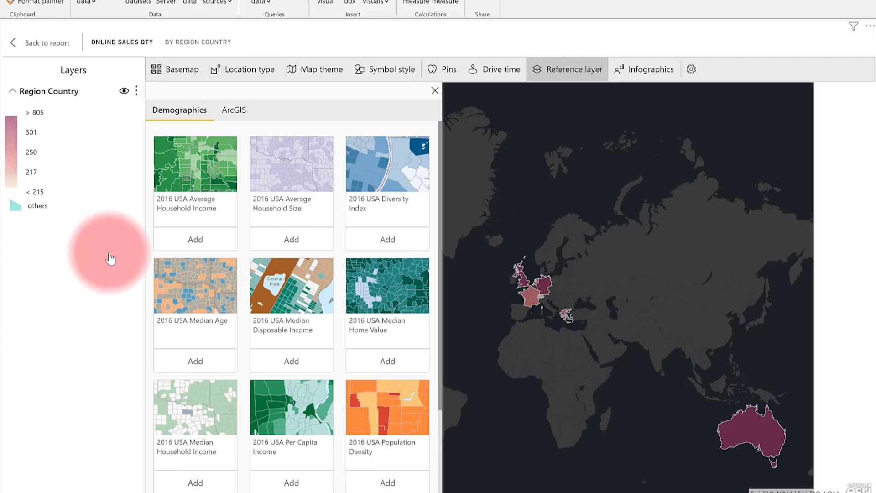
{"action": "left_click", "coordinate": [232, 112]}
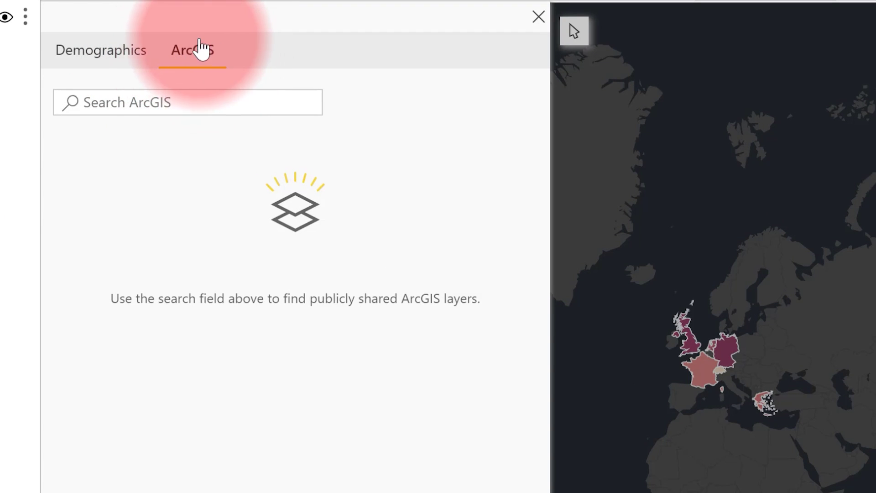
{"action": "left_click", "coordinate": [178, 100]}
{"action": "type", "text": "cdc "}
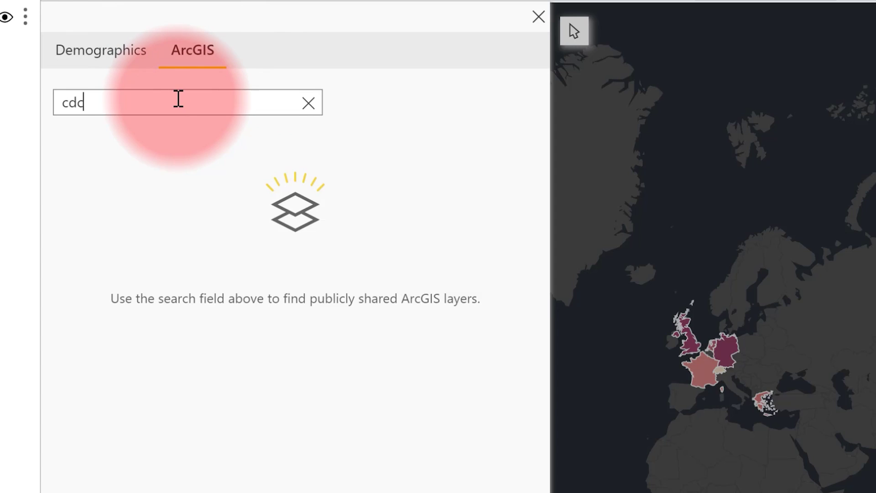
{"action": "type", "text": "corona"}
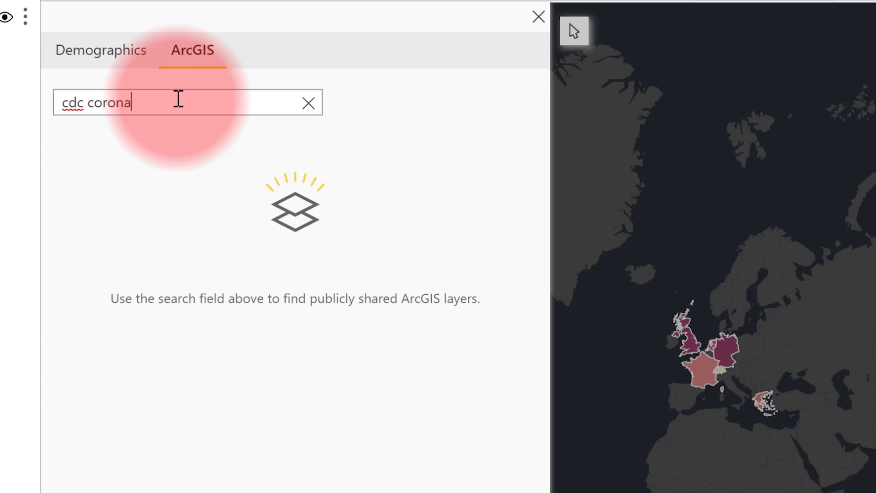
{"action": "key", "text": "Return"}
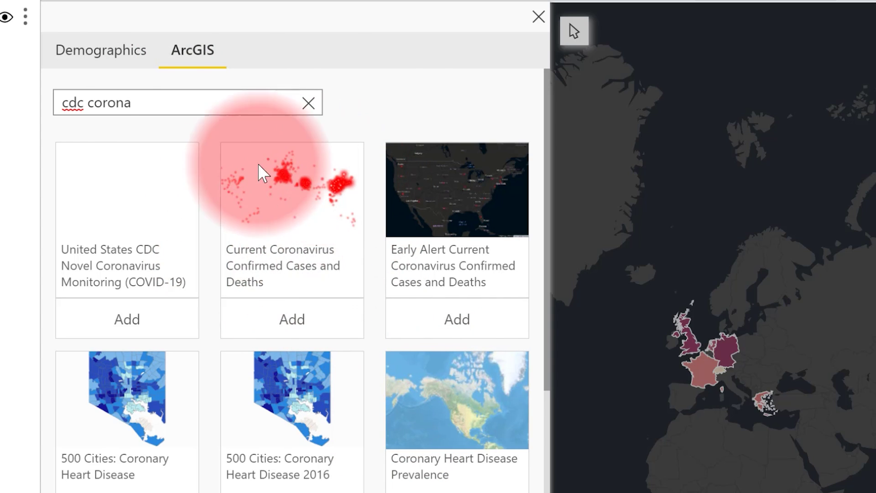
{"action": "left_click", "coordinate": [292, 315]}
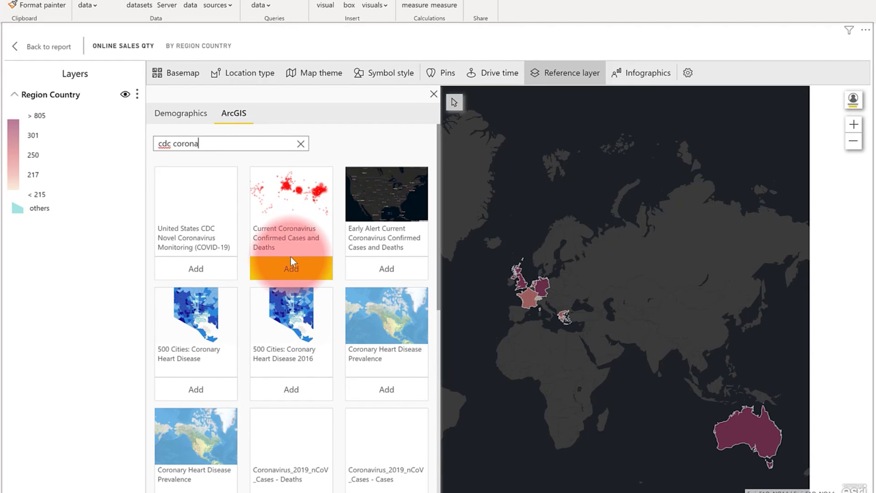
{"action": "left_click", "coordinate": [293, 270]}
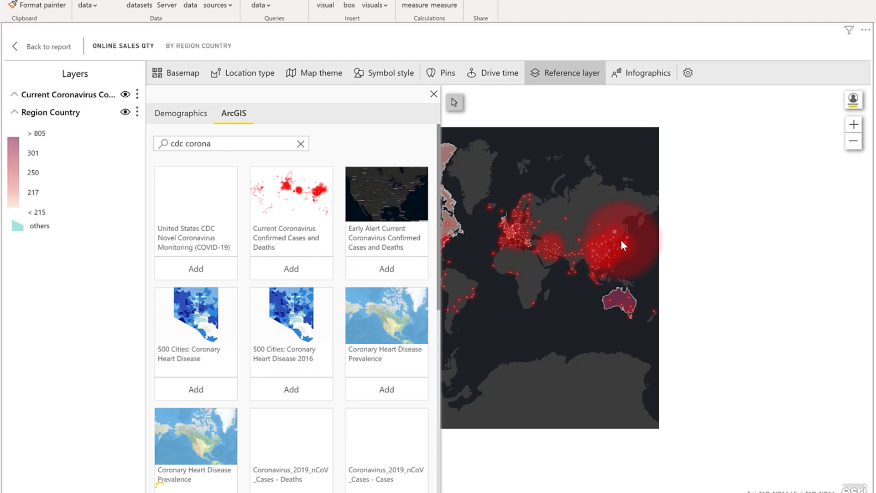
{"action": "left_click", "coordinate": [434, 95]}
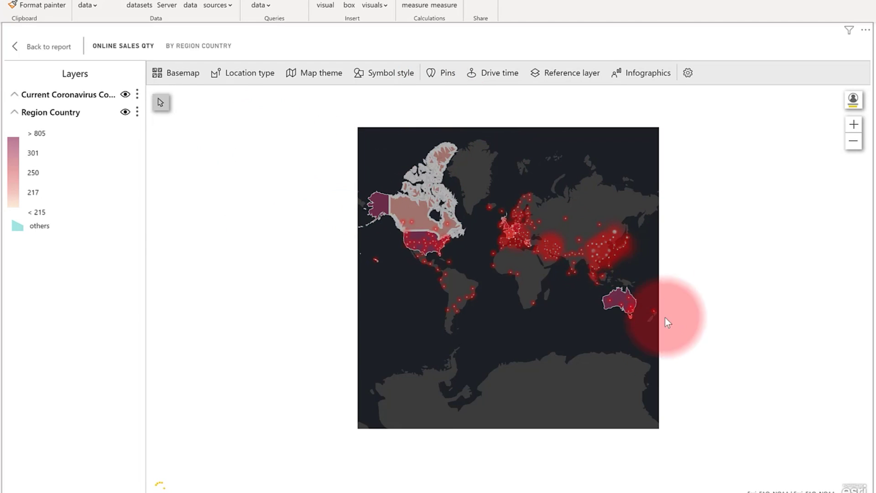
Step: Reset the Color map theme to its default colors and return to the report
{"action": "left_click", "coordinate": [853, 128]}
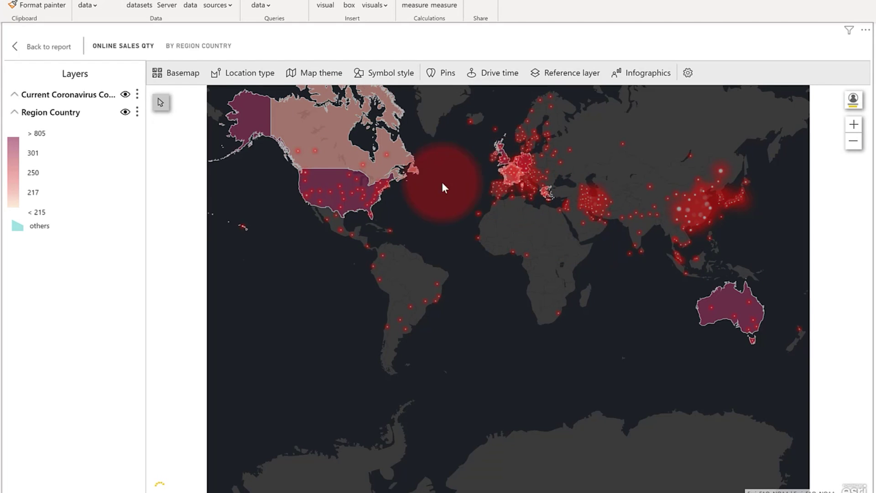
{"action": "left_click", "coordinate": [313, 79]}
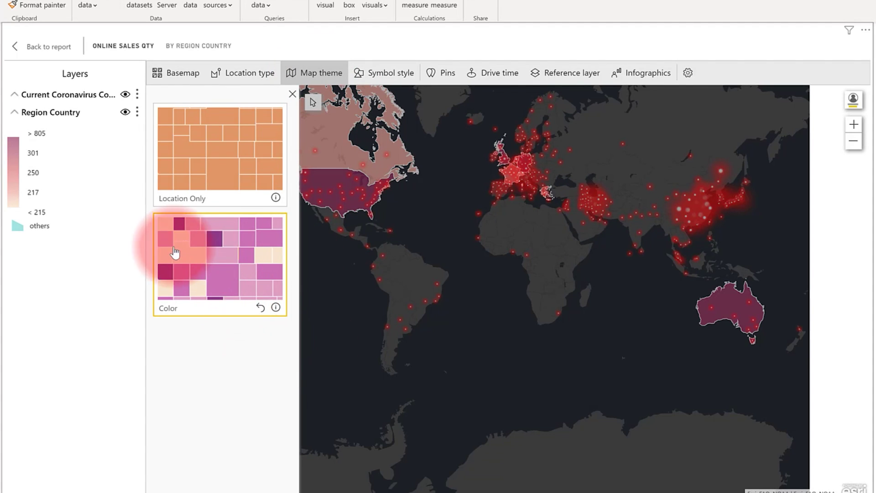
{"action": "left_click", "coordinate": [260, 308]}
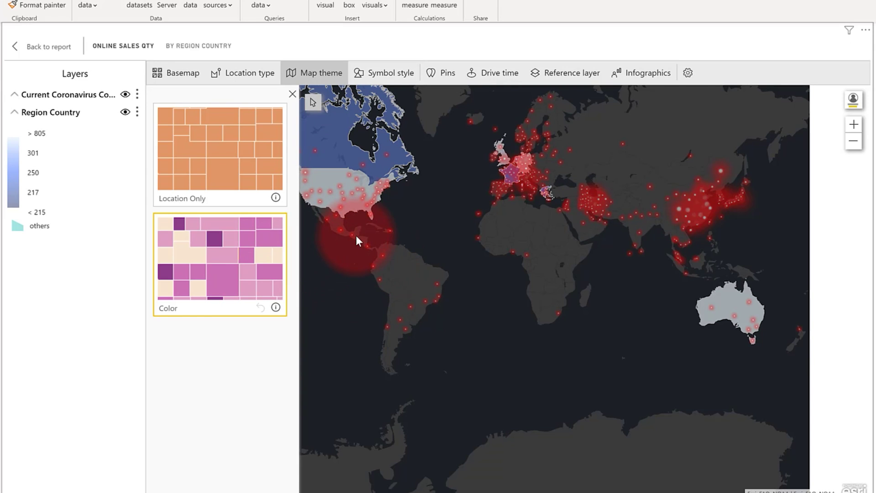
{"action": "left_click", "coordinate": [292, 95]}
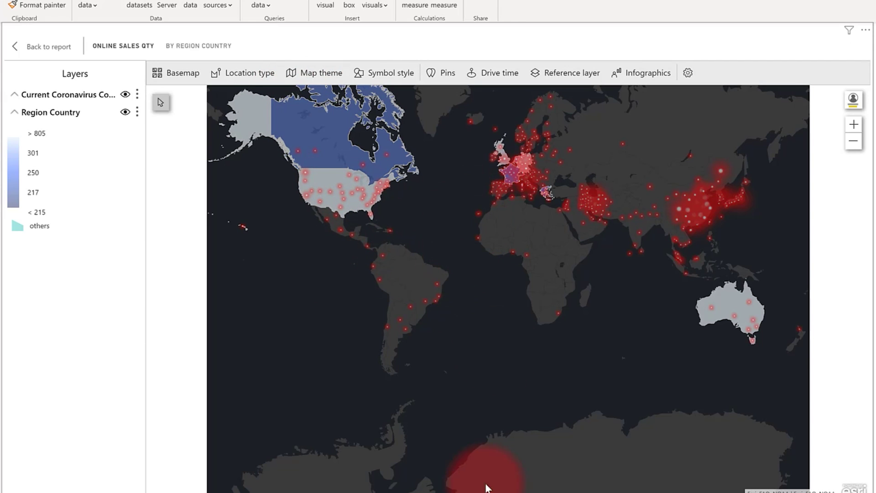
{"action": "left_click", "coordinate": [35, 51]}
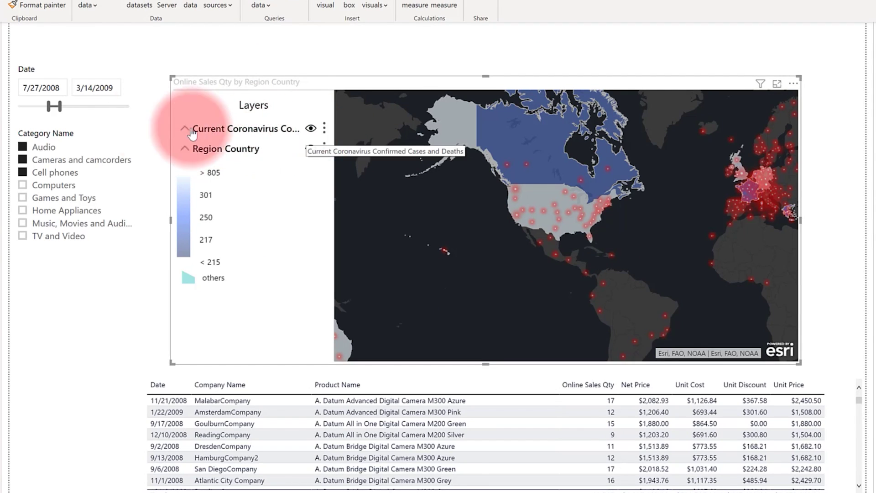
Step: Compare the Region Country and Current Coronavirus layers by hiding each in turn, ending with both shown
{"action": "mouse_move", "coordinate": [348, 149]}
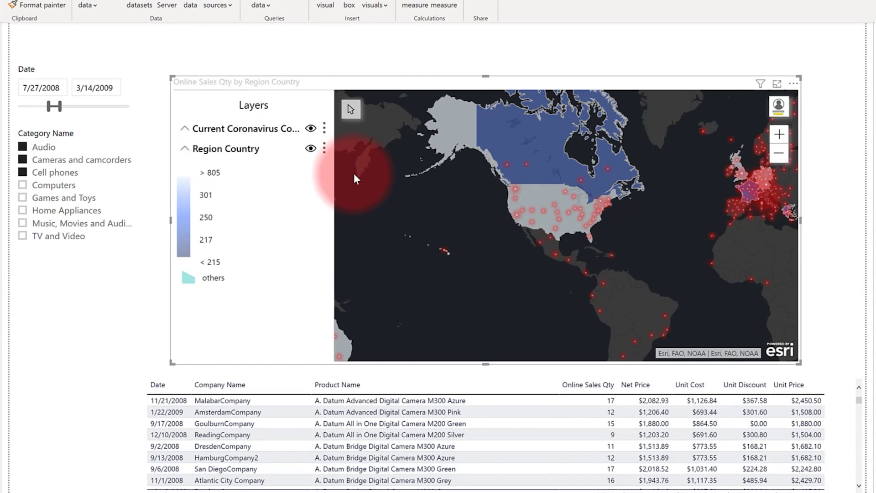
{"action": "left_click", "coordinate": [311, 148]}
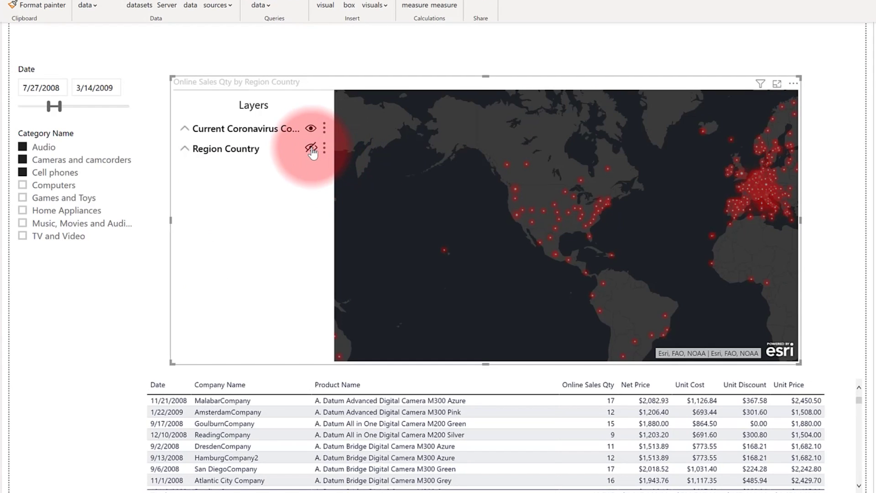
{"action": "left_click", "coordinate": [311, 128]}
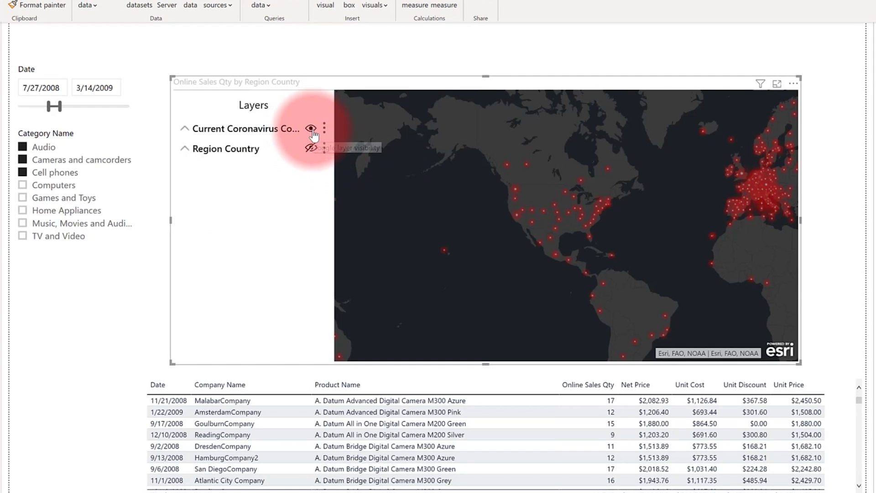
{"action": "left_click", "coordinate": [312, 149]}
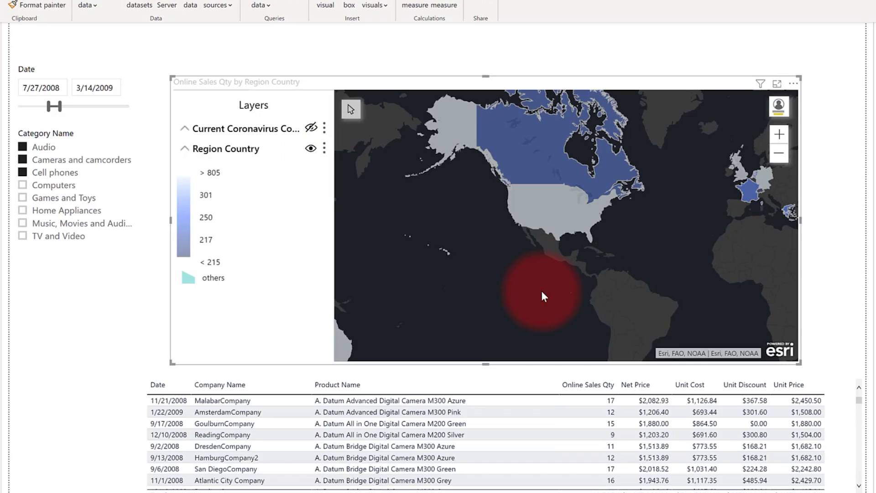
{"action": "left_click", "coordinate": [311, 129]}
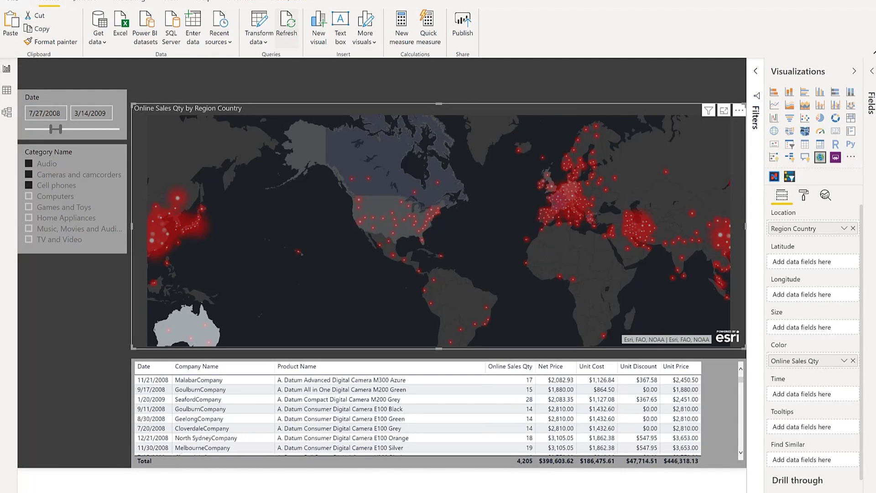
Step: Insert a wide text box above the map with font size 32 and enter "Corona"
{"action": "left_click", "coordinate": [87, 1]}
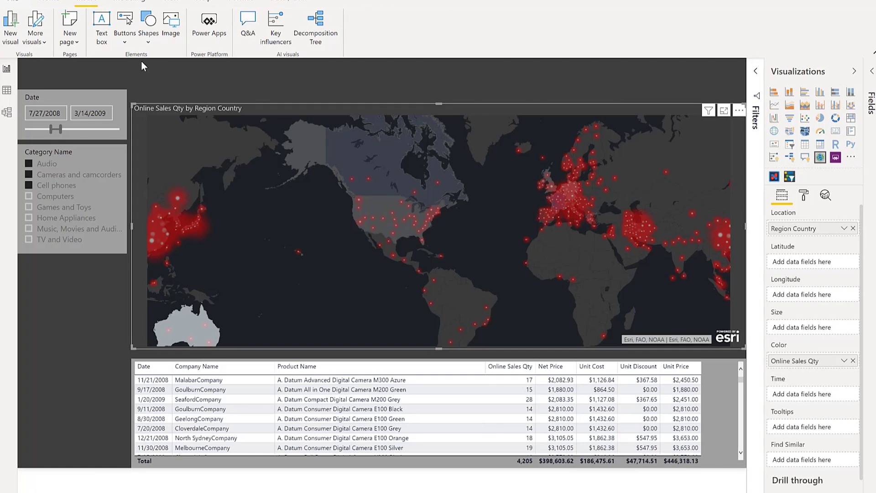
{"action": "left_click", "coordinate": [103, 36]}
{"action": "left_click_drag", "start_coordinate": [252, 90], "coordinate": [209, 84]}
{"action": "left_click_drag", "start_coordinate": [241, 137], "coordinate": [605, 104]}
{"action": "left_click", "coordinate": [223, 130]}
{"action": "left_click", "coordinate": [216, 357]}
{"action": "type", "text": "Corona"}
Step: Make the title text white and complete it as "Corona Virus Cases & Online Sales"
{"action": "key", "text": "ctrl+a"}
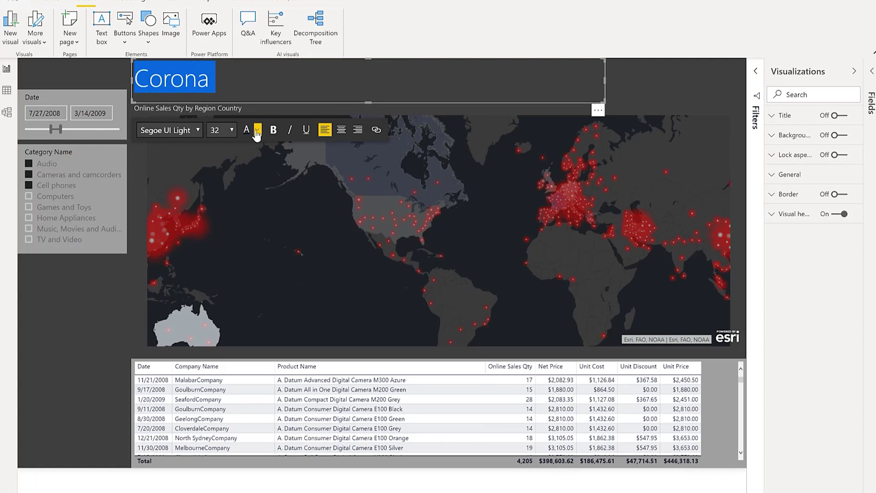
{"action": "left_click", "coordinate": [257, 131]}
{"action": "left_click", "coordinate": [262, 160]}
{"action": "left_click", "coordinate": [227, 84]}
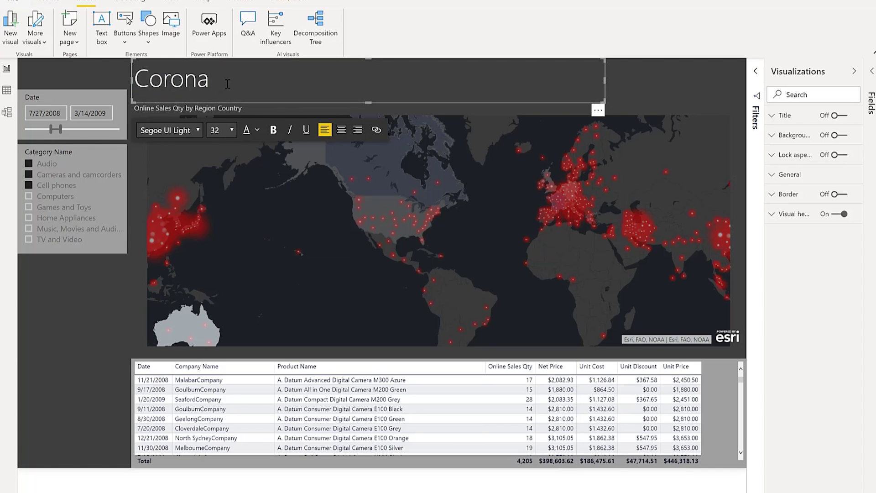
{"action": "type", "text": "Virus Cases & Online Sales"}
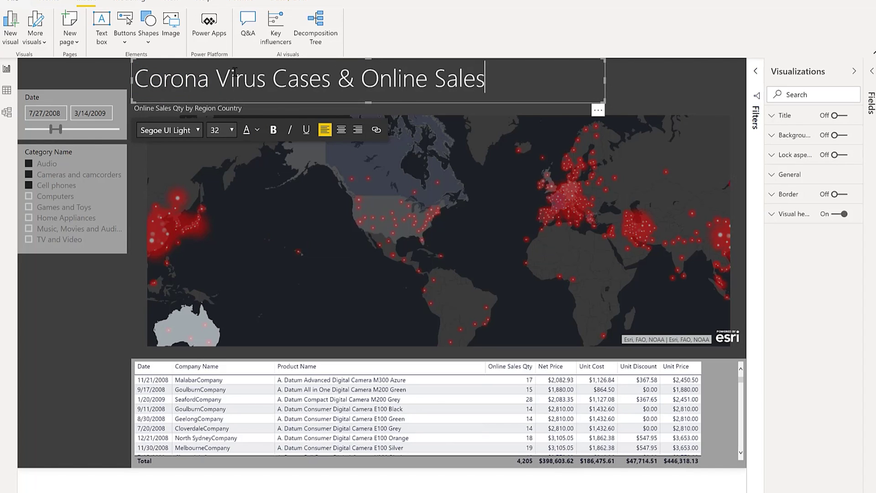
{"action": "left_click", "coordinate": [64, 383]}
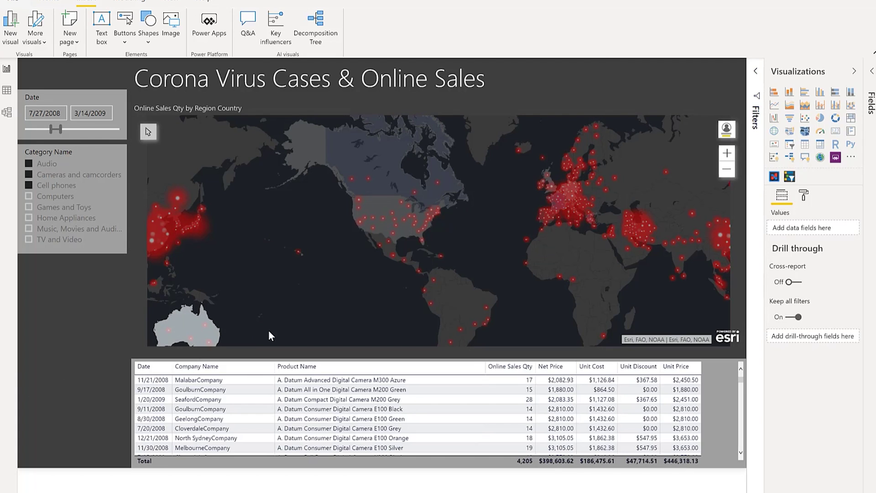
Step: Turn off the Layers list in the ArcGIS map's formatting
{"action": "left_click", "coordinate": [297, 325]}
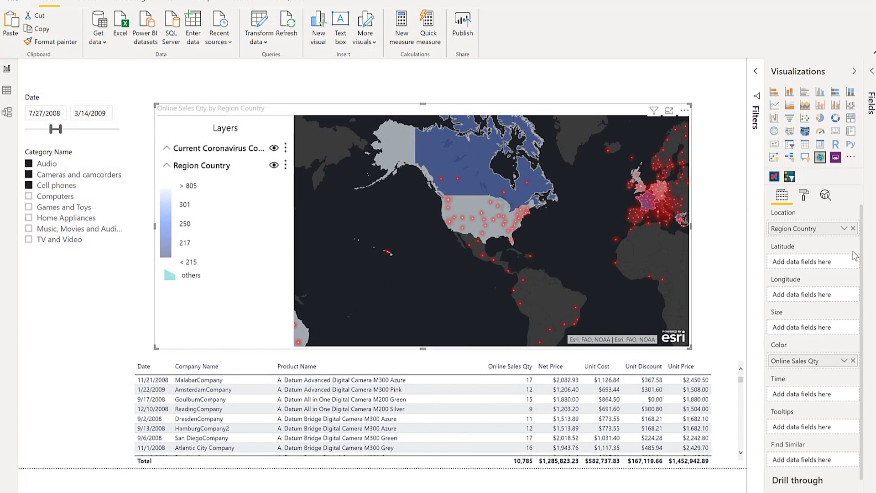
{"action": "left_click", "coordinate": [805, 196]}
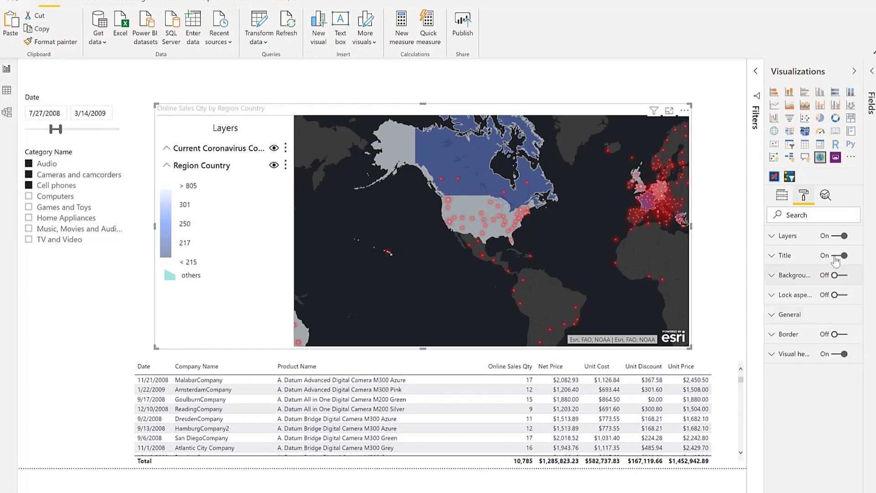
{"action": "left_click", "coordinate": [840, 236]}
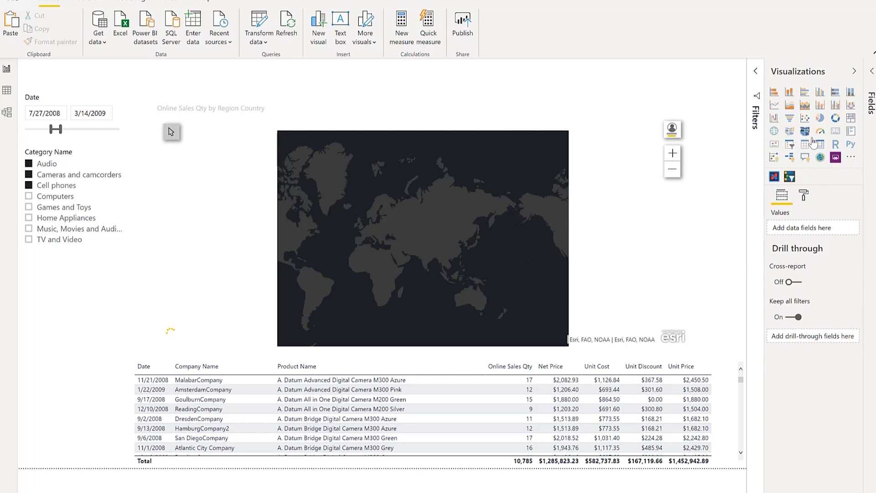
Step: Set the page background to a dark grey theme colour with 6% transparency
{"action": "left_click", "coordinate": [804, 196]}
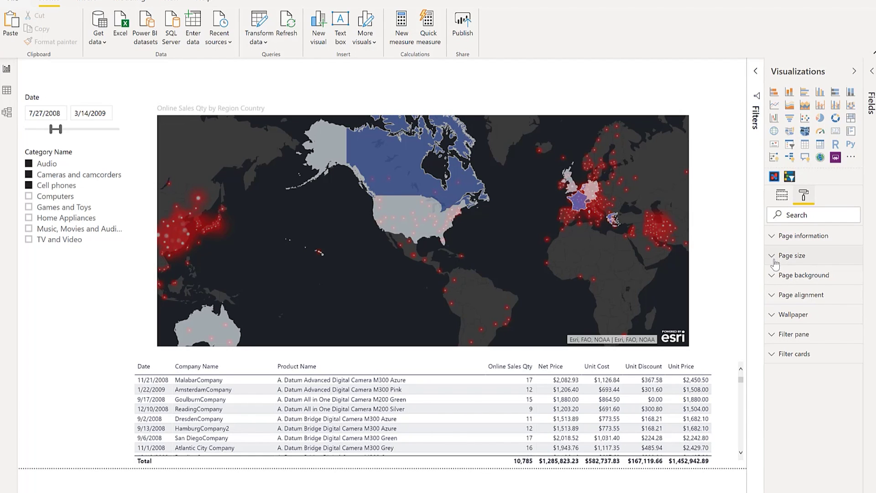
{"action": "left_click", "coordinate": [773, 276]}
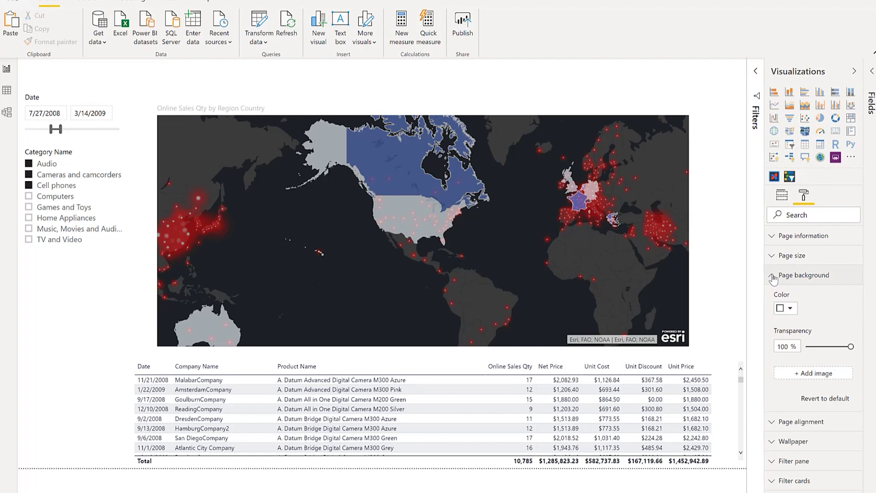
{"action": "left_click", "coordinate": [790, 308]}
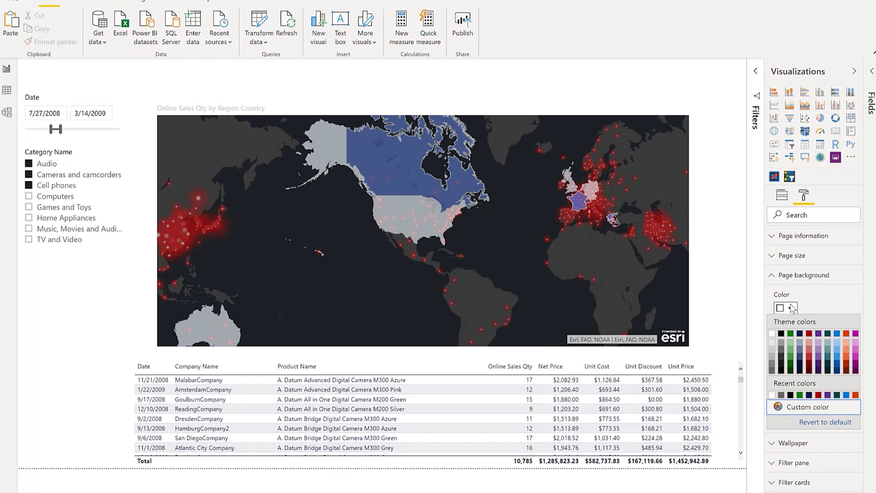
{"action": "left_click", "coordinate": [782, 361]}
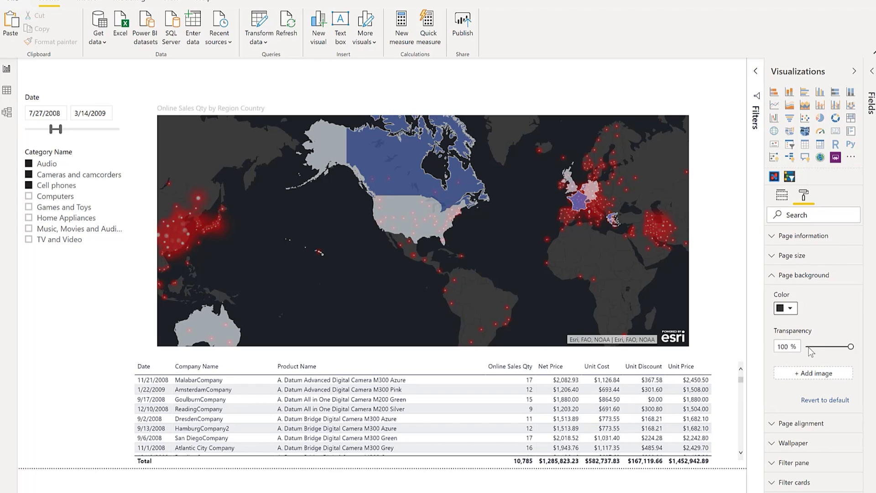
{"action": "left_click", "coordinate": [809, 347]}
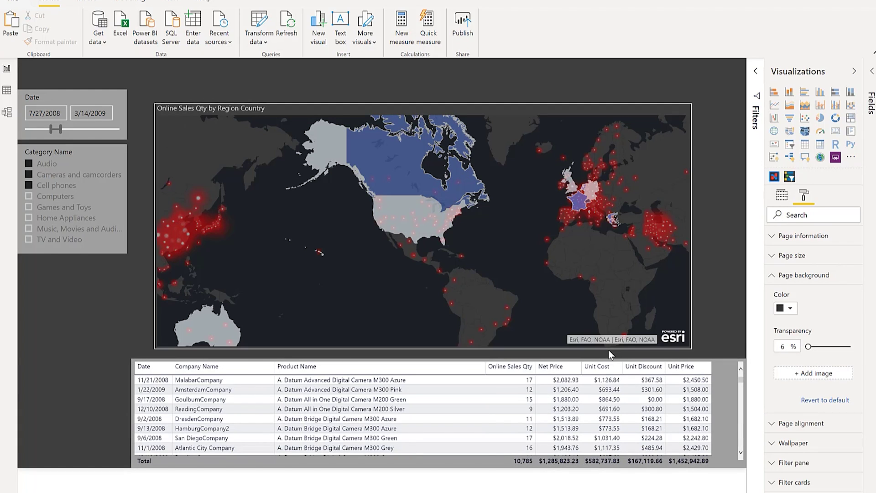
Step: Widen the ArcGIS map to the page's right edge and to the sales table's left edge
{"action": "left_click", "coordinate": [678, 301]}
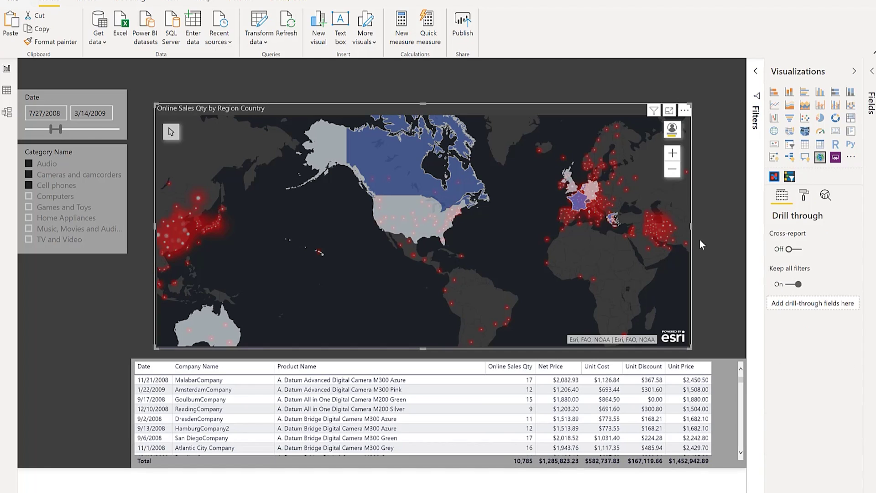
{"action": "left_click_drag", "start_coordinate": [730, 232], "coordinate": [749, 232]}
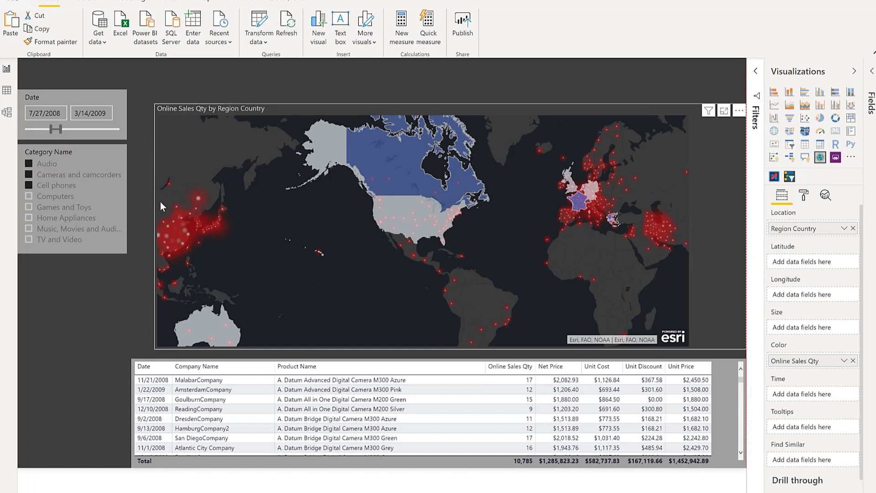
{"action": "left_click_drag", "start_coordinate": [147, 226], "coordinate": [132, 228]}
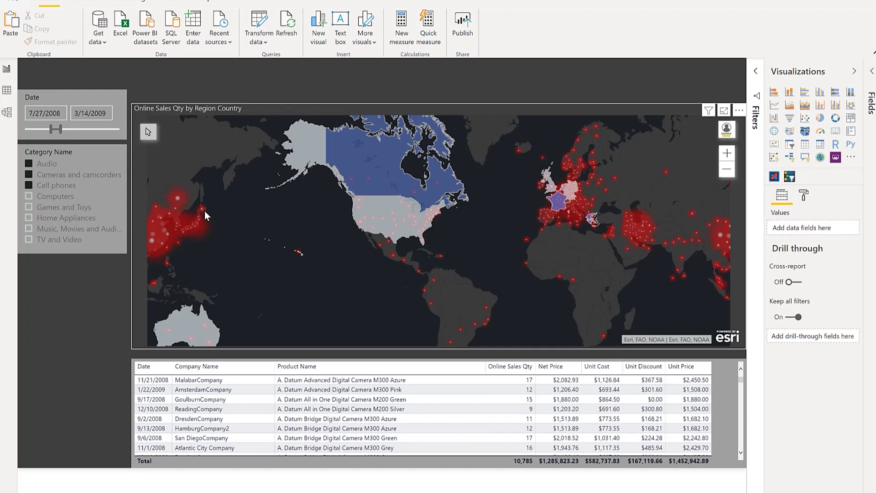
Step: Cross-filter the sales table from the map by selecting the United States, clearing that selection, and selecting Australia
{"action": "left_click", "coordinate": [457, 368]}
{"action": "left_click", "coordinate": [407, 259]}
{"action": "left_click", "coordinate": [386, 207]}
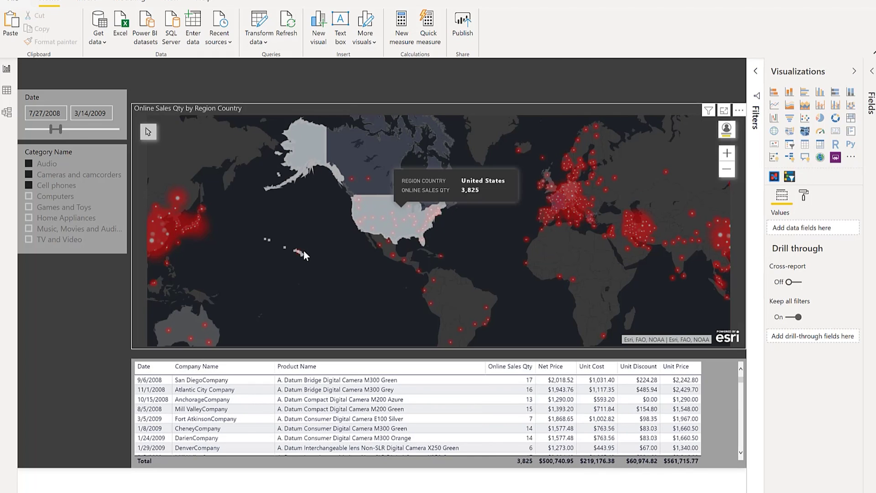
{"action": "left_click", "coordinate": [312, 286]}
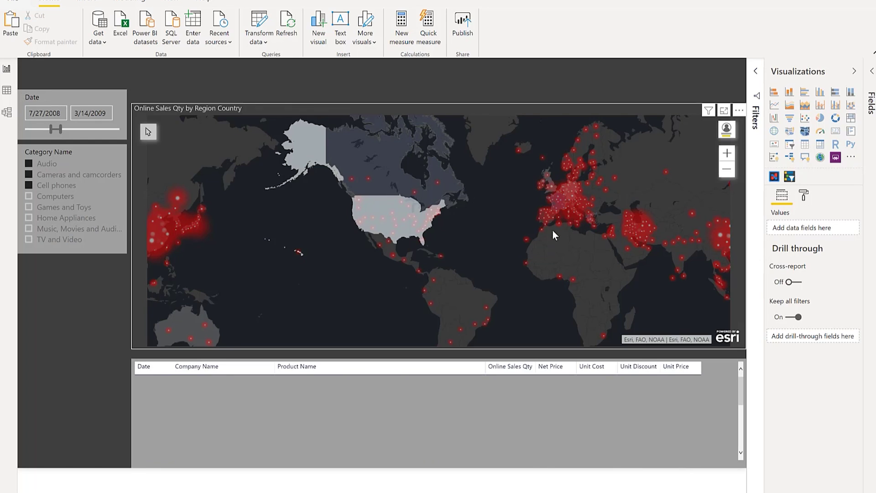
{"action": "left_click", "coordinate": [580, 322]}
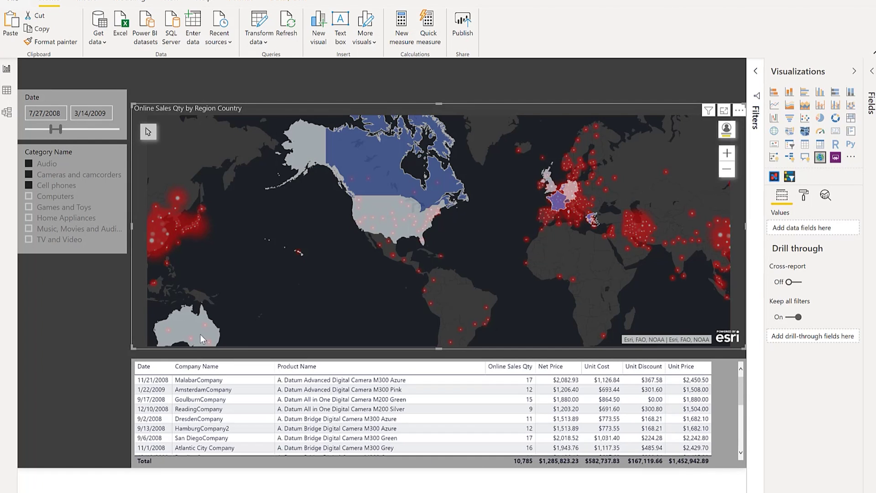
{"action": "left_click", "coordinate": [187, 327]}
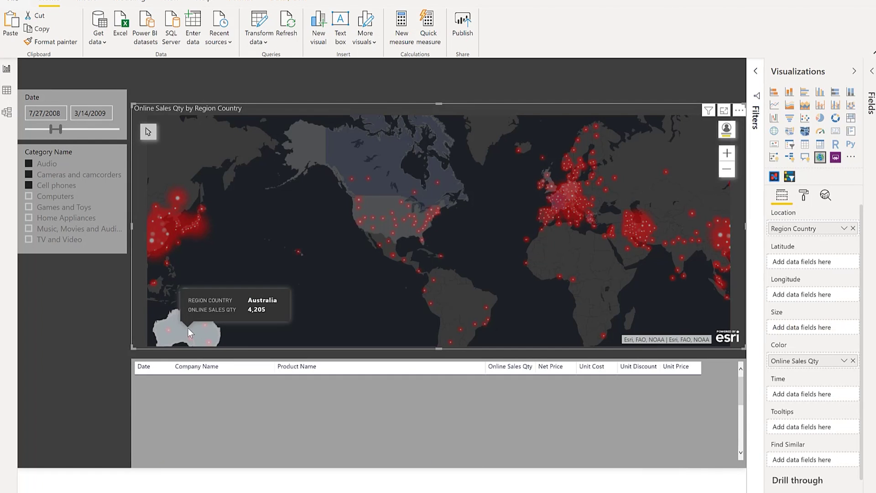